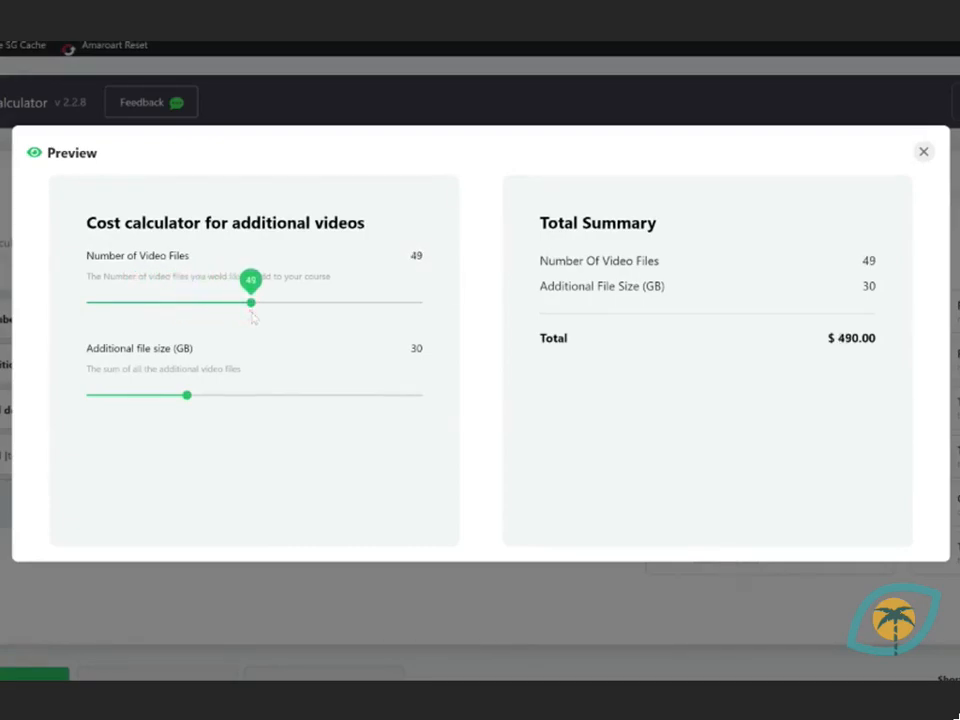
In the calculator preview, test the additional file size slider at 51 GB
left_click_drag(188, 396, 261, 407)
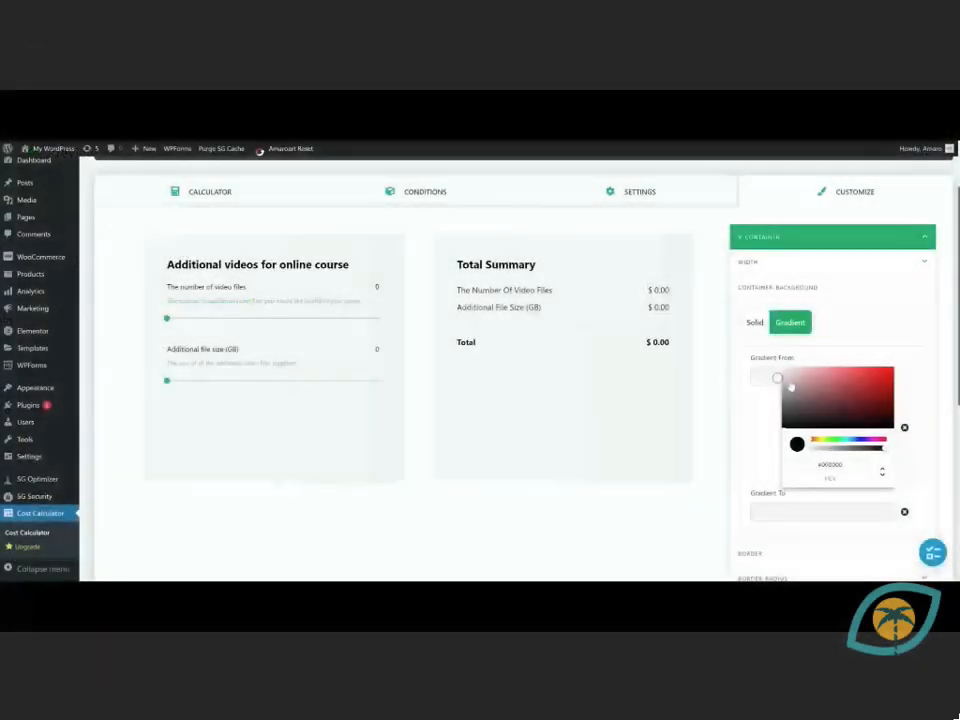
Choose a new starting colour and hue for the container background's gradient
left_click(795, 392)
left_click_drag(812, 439, 850, 439)
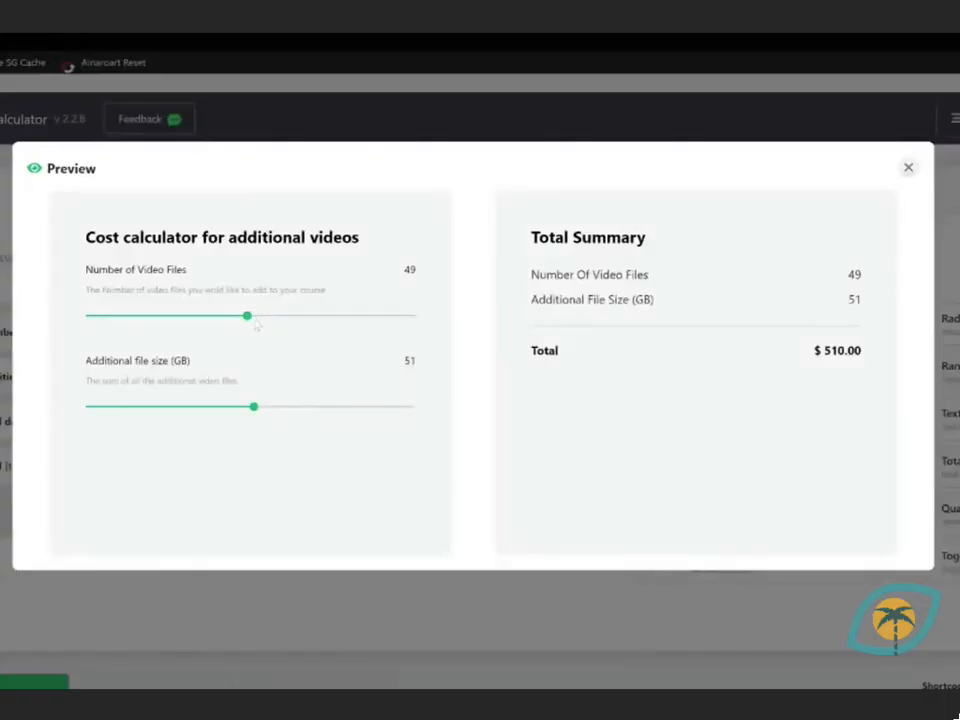
Test the preview's total with 70 video files and additional file sizes of 7 GB and a much higher value
left_click_drag(249, 316, 317, 317)
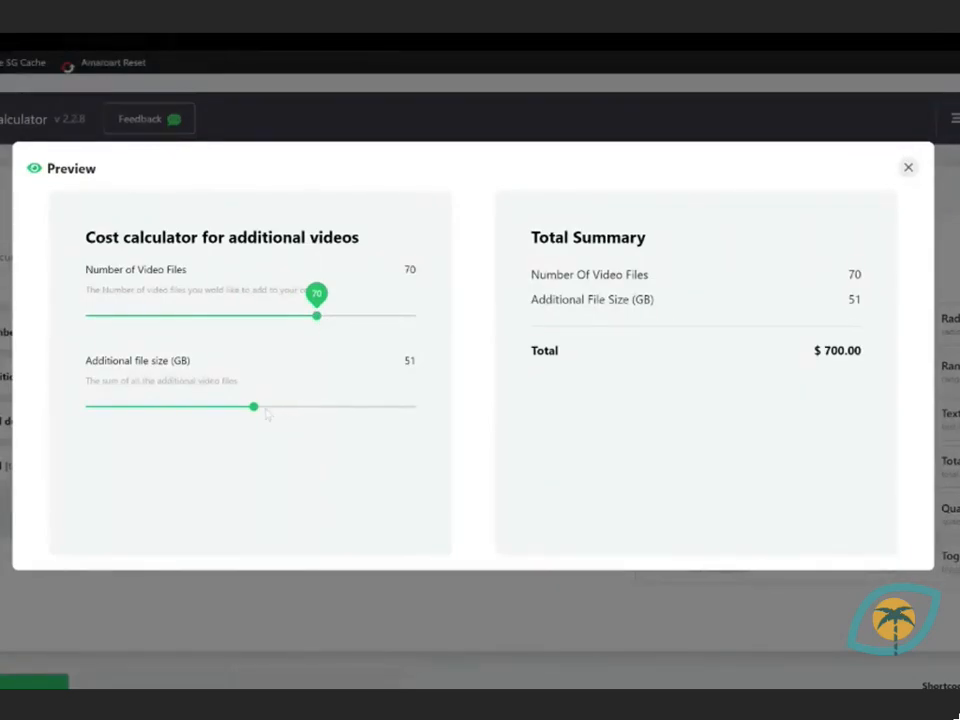
left_click_drag(252, 407, 110, 418)
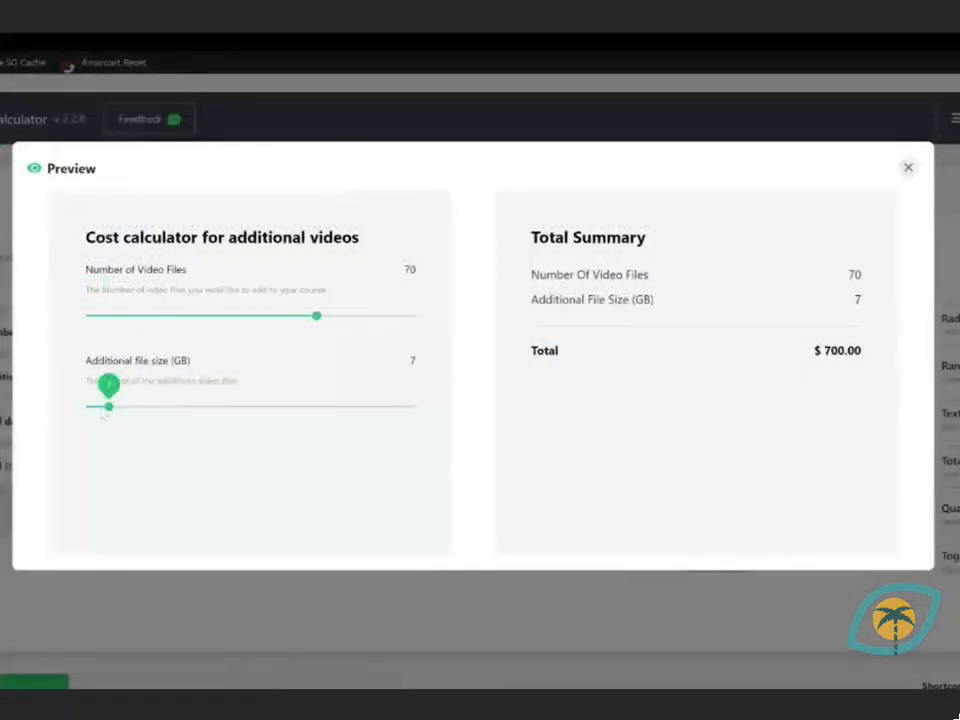
left_click_drag(107, 405, 370, 397)
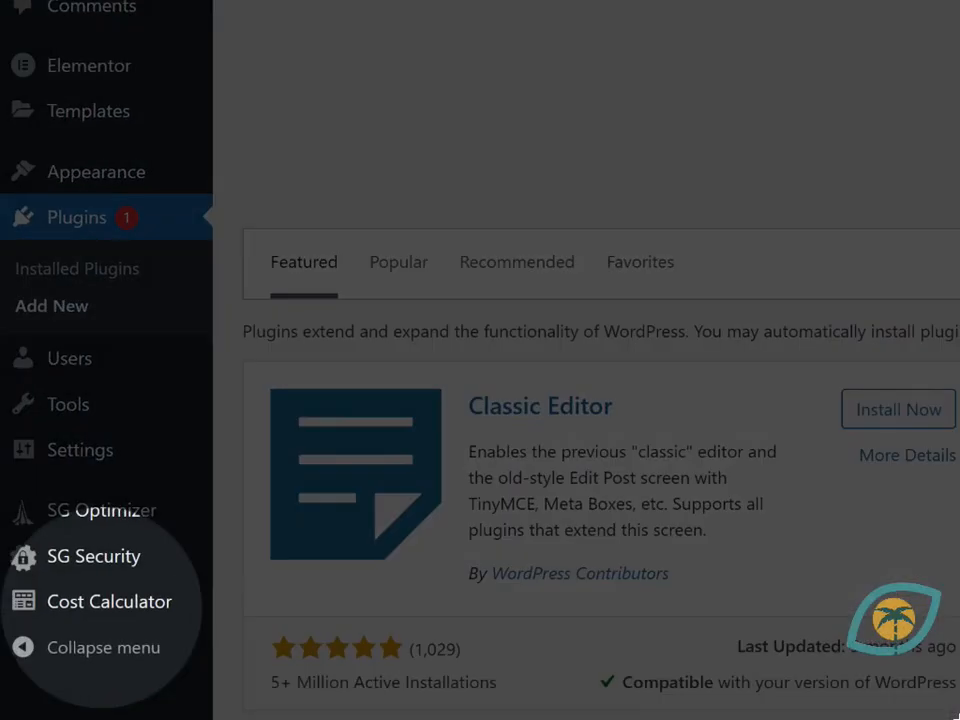
Create a new cost calculator named "Additional videos for online course"
left_click(133, 600)
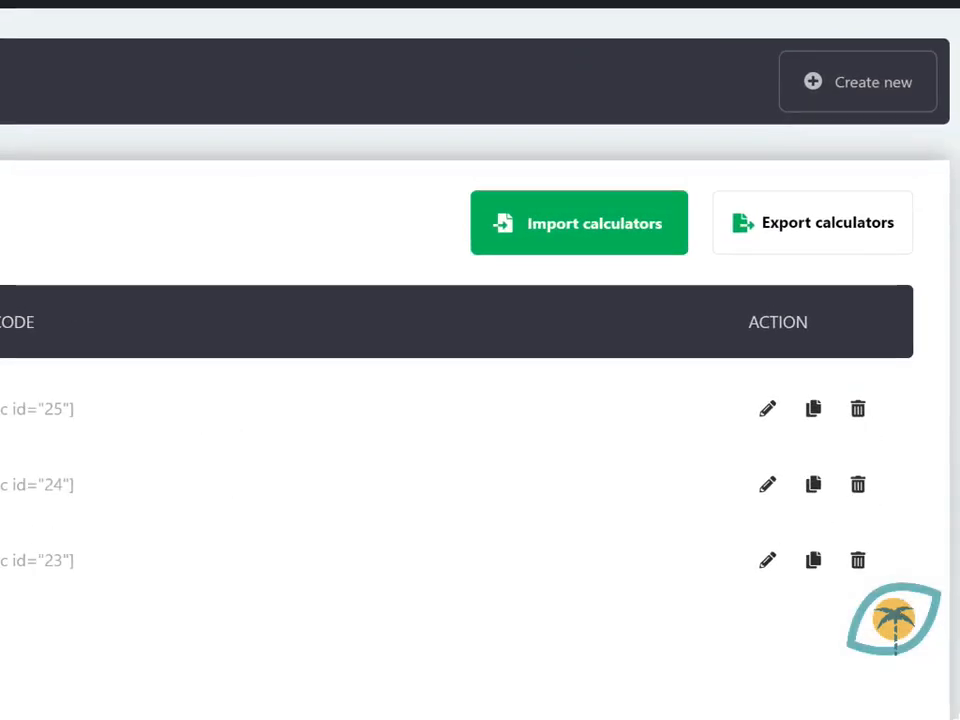
left_click(861, 84)
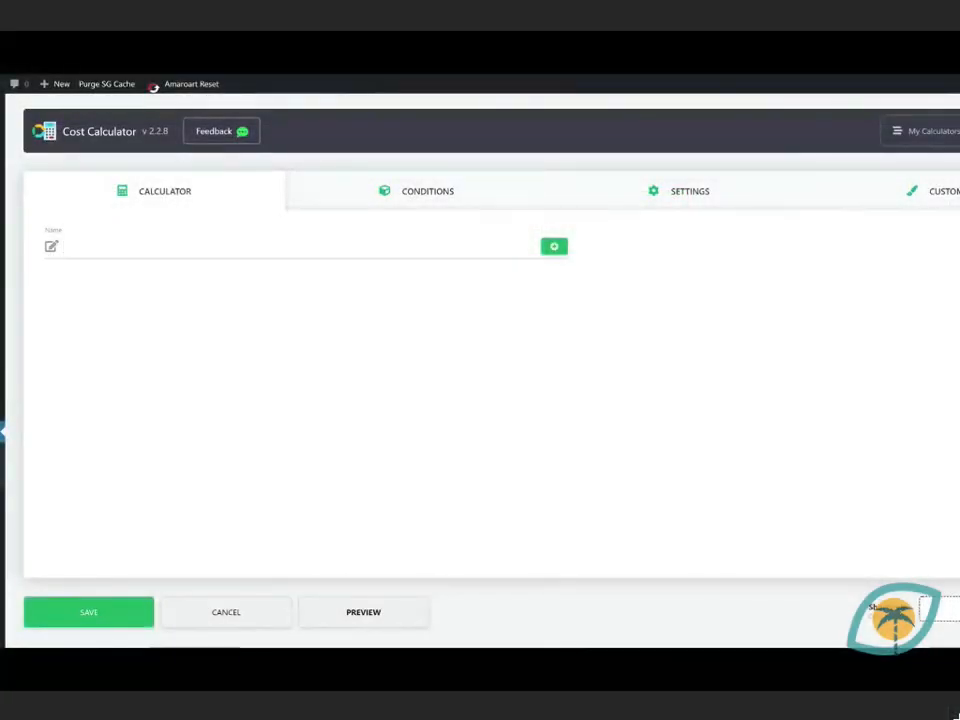
type("Addi")
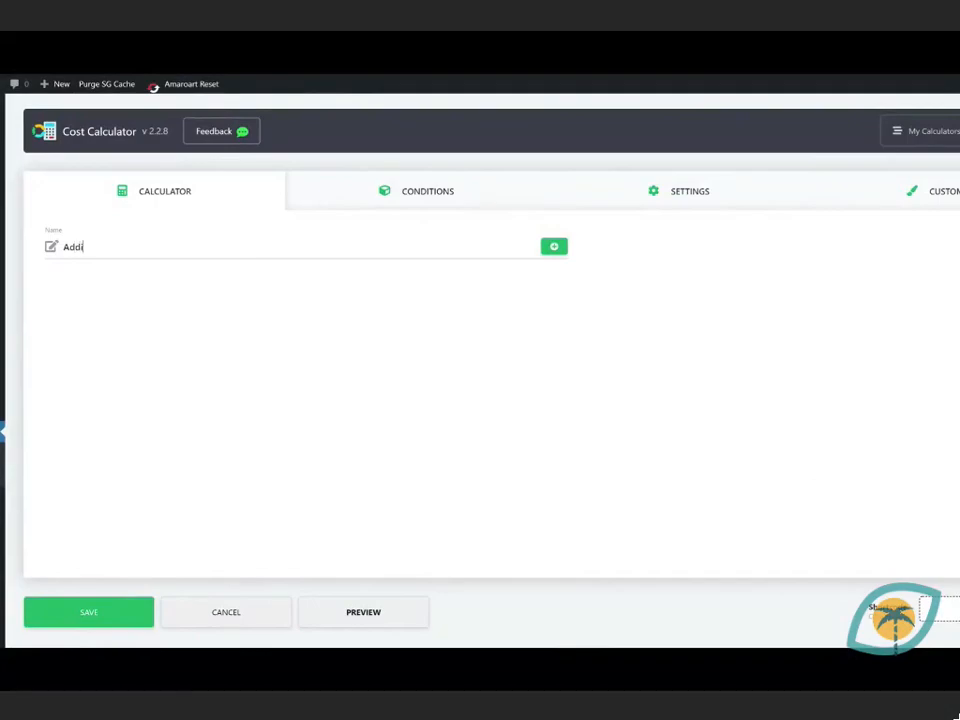
type("tional videos for online course")
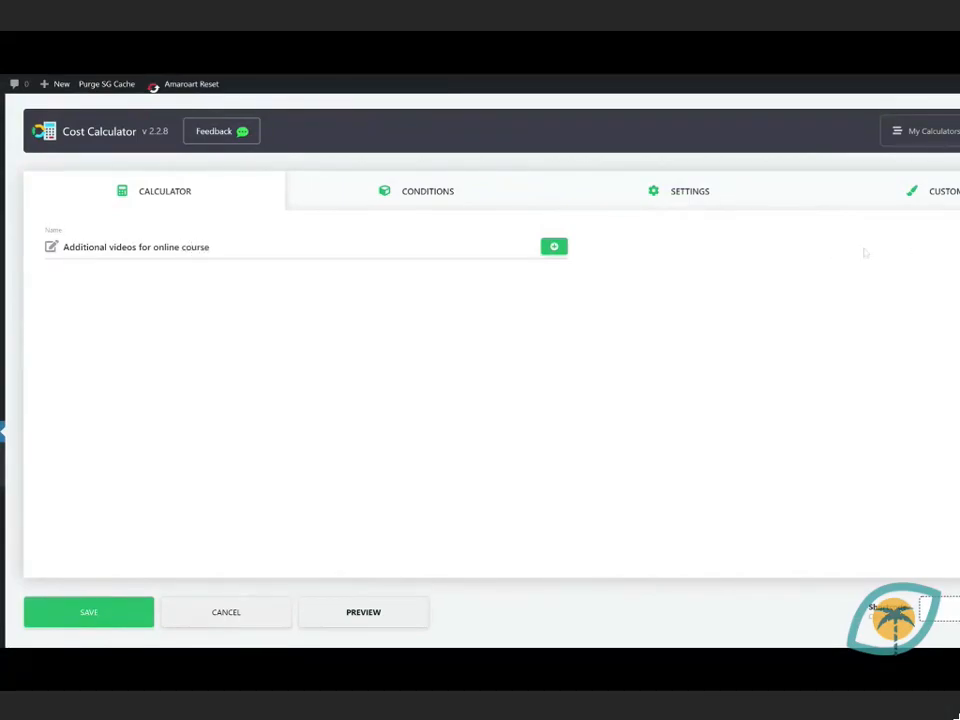
left_click(554, 246)
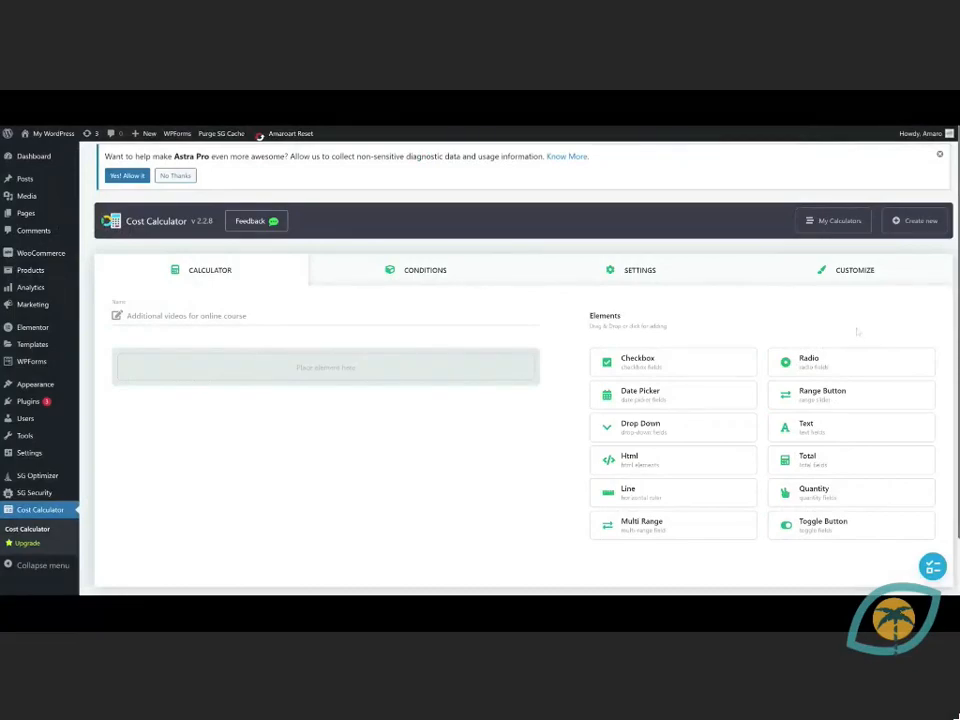
Add a Range Button named "The number of video files" described as "The number of additional video files you would like to add to your course"
left_click_drag(822, 400, 351, 370)
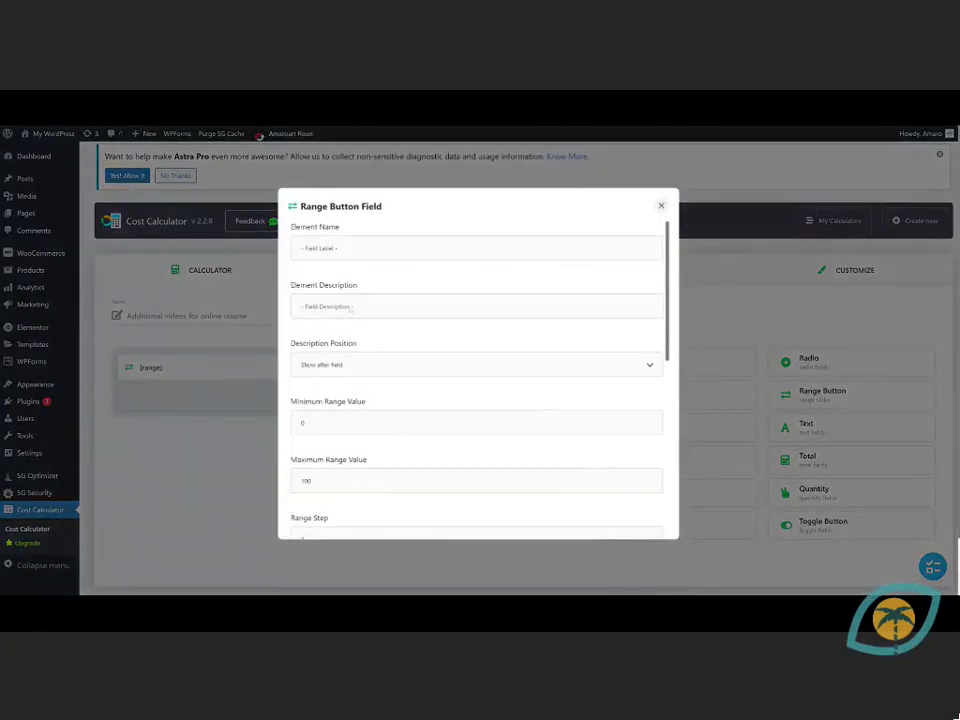
left_click(304, 248)
type("The number of video tiles")
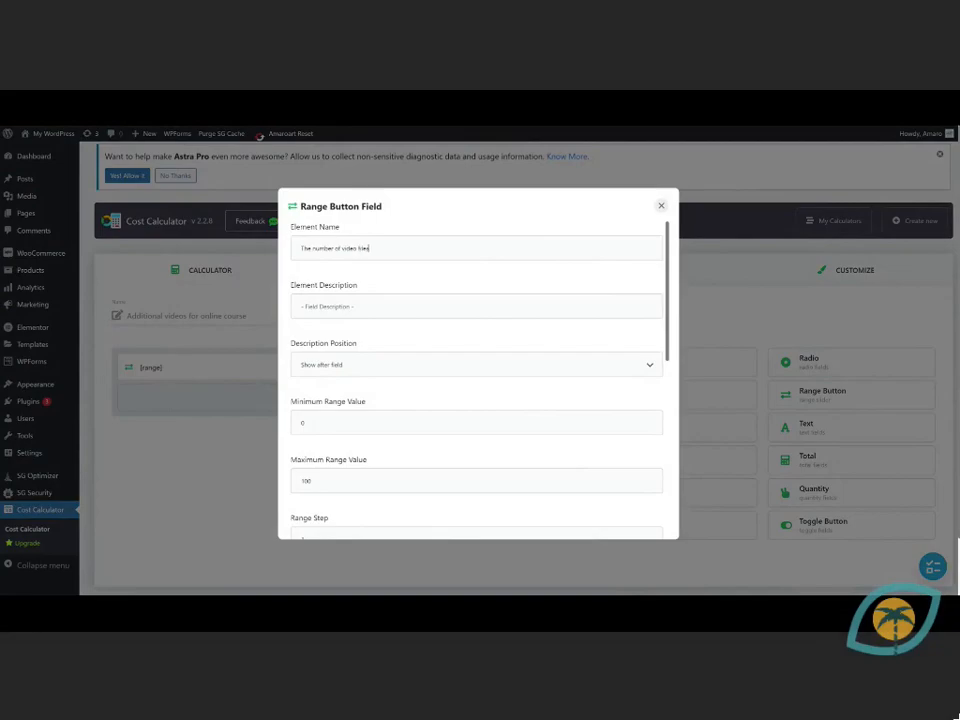
left_click(356, 309)
type("The number of additional video files you would like to add to y")
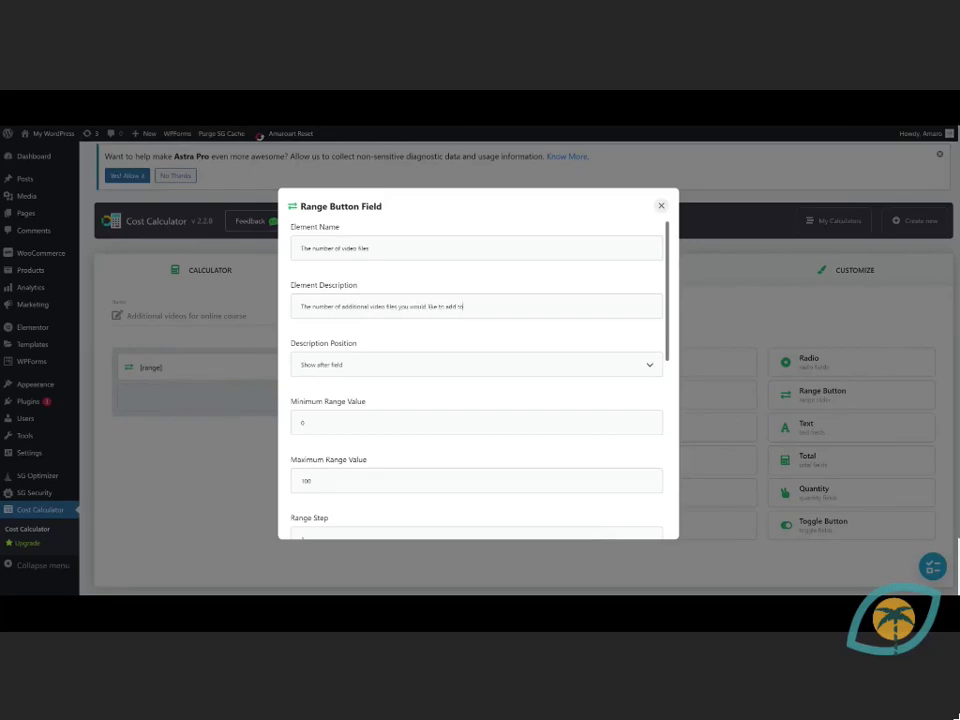
type("our course")
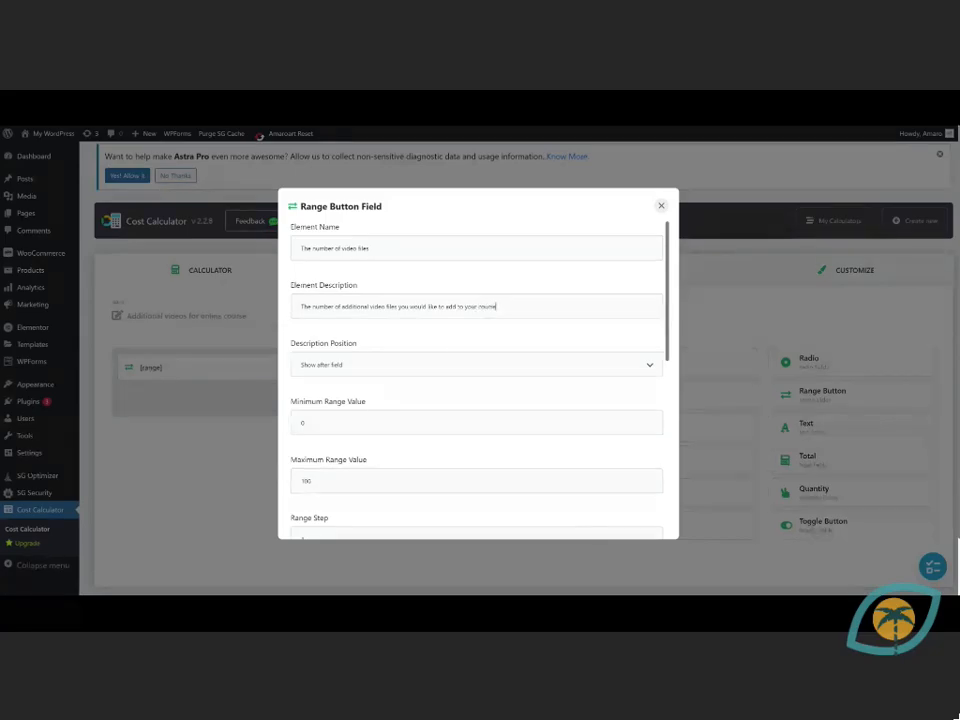
Set the video files range's description position to "Show before field" and save the element's settings
left_click(379, 368)
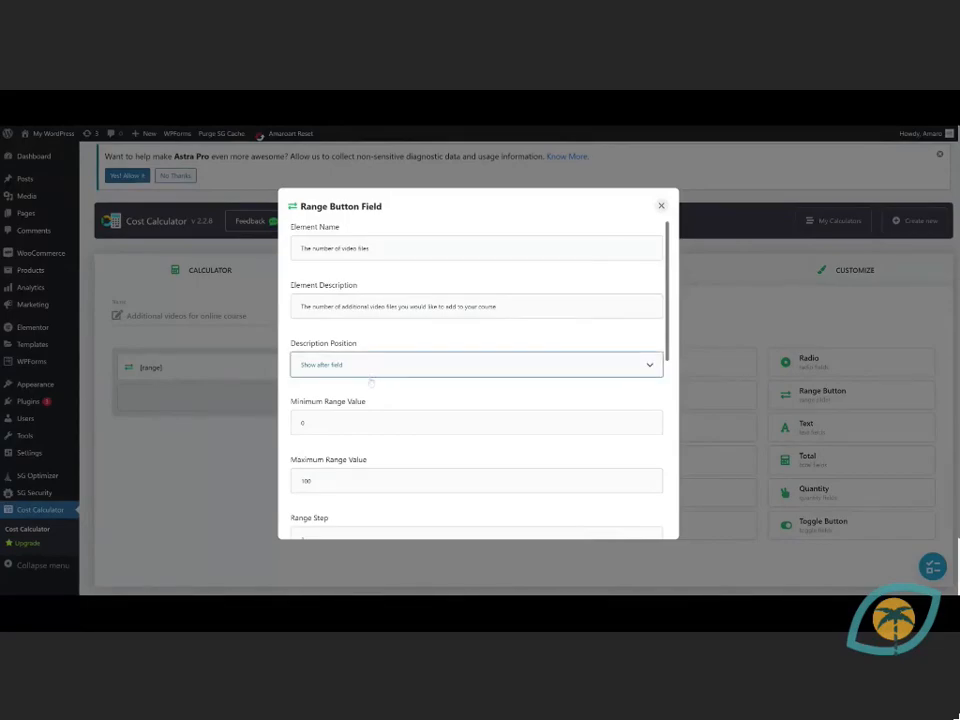
key("Up")
scroll(380, 365, "down", 2)
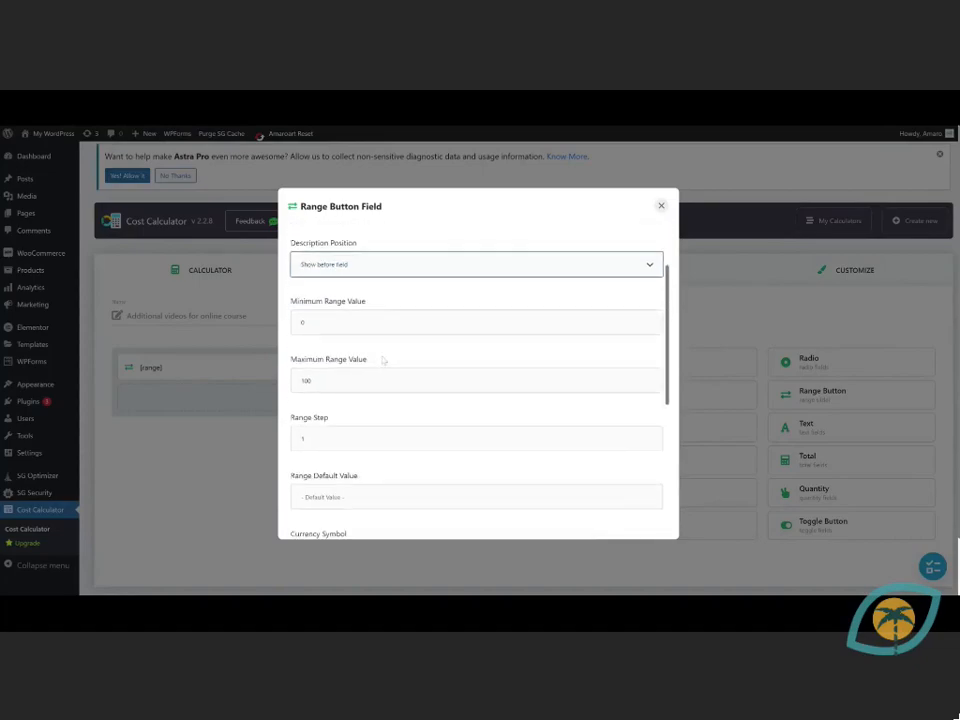
scroll(383, 360, "down", 4)
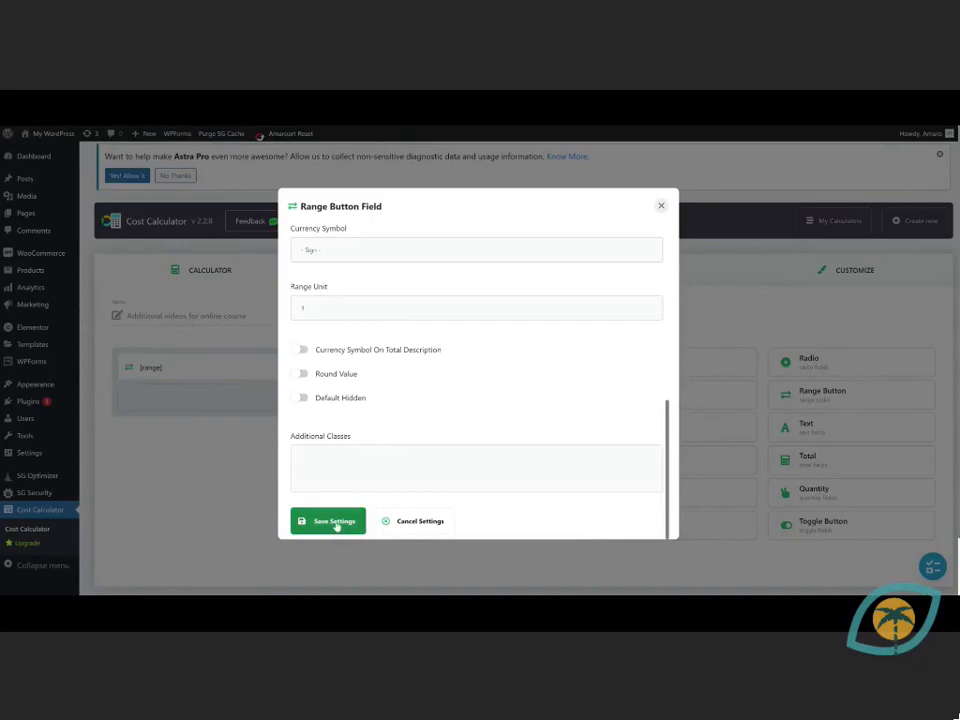
left_click(336, 521)
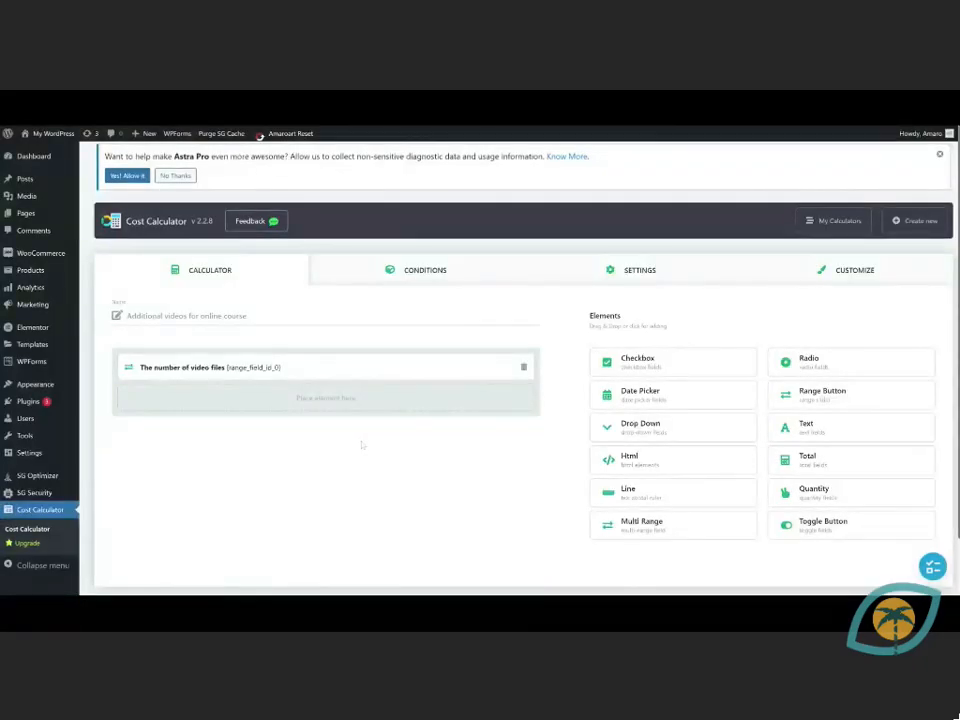
Preview the calculator and try the video files slider at a low value
scroll(375, 448, "down", 1)
scroll(375, 448, "down", 1)
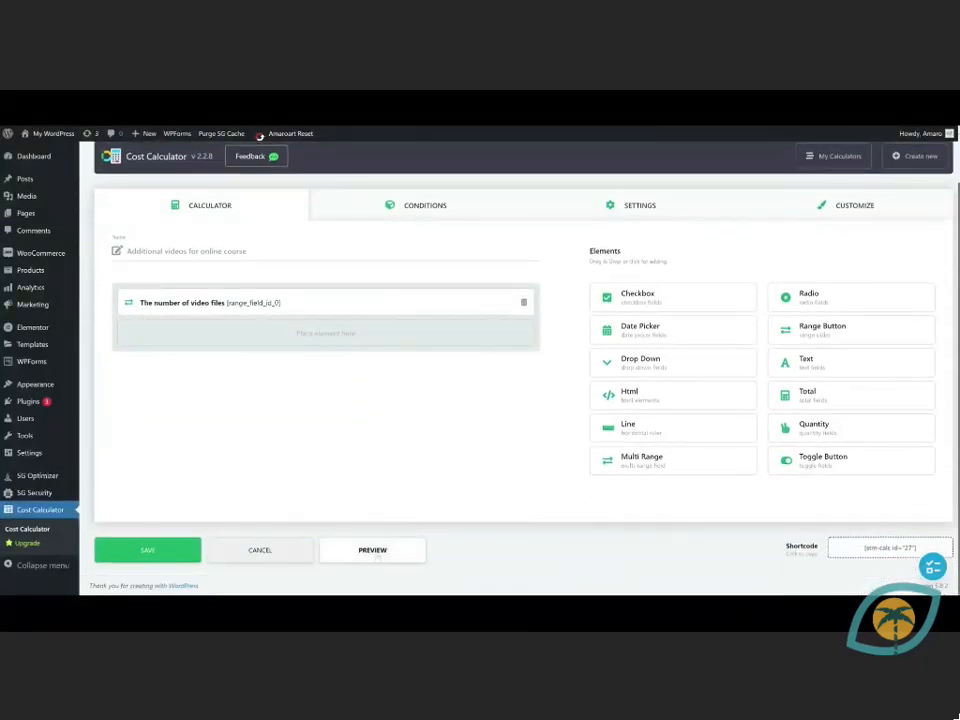
left_click(373, 553)
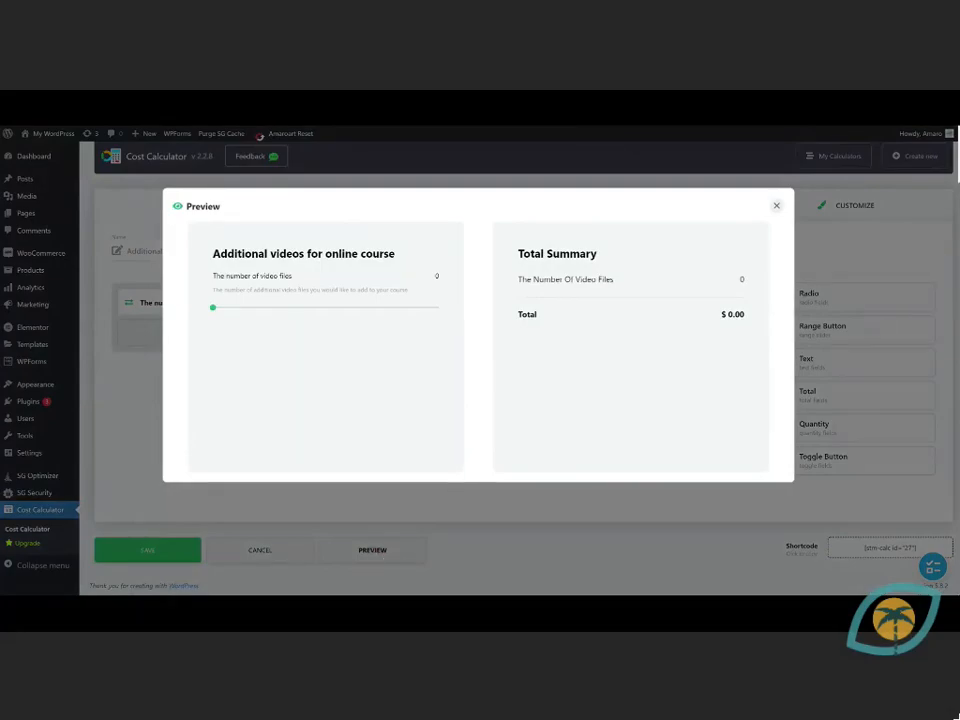
mouse_move(212, 307)
left_mouse_down()
mouse_move(258, 310)
mouse_move(224, 308)
left_mouse_up()
left_click(776, 206)
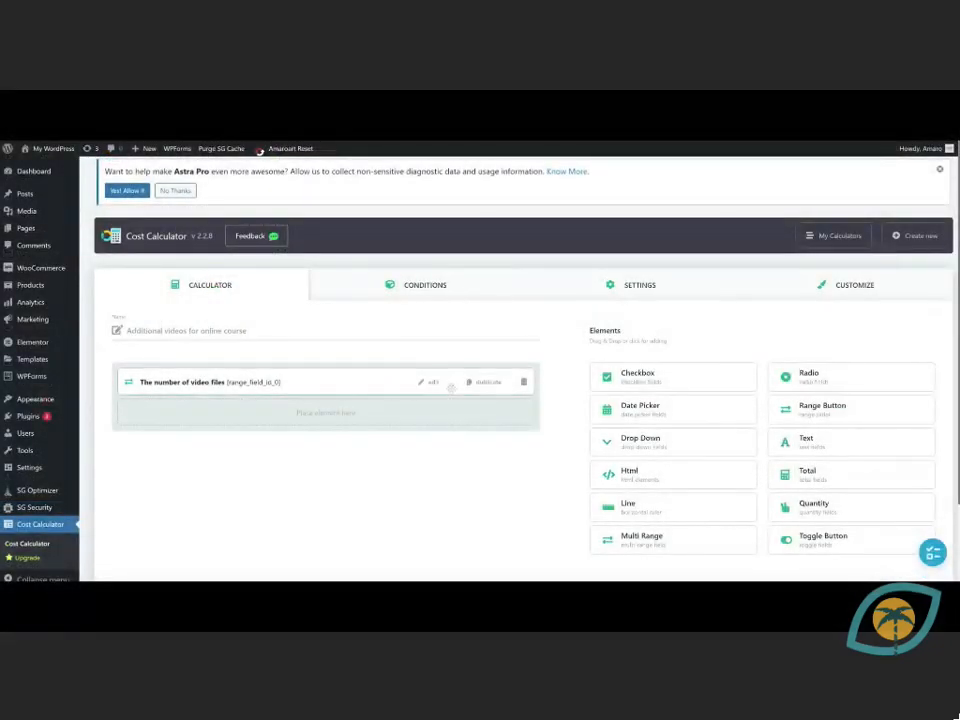
Set the video files range's unit to 10, enable Currency Symbol On Total Description, and save the settings
left_click(432, 383)
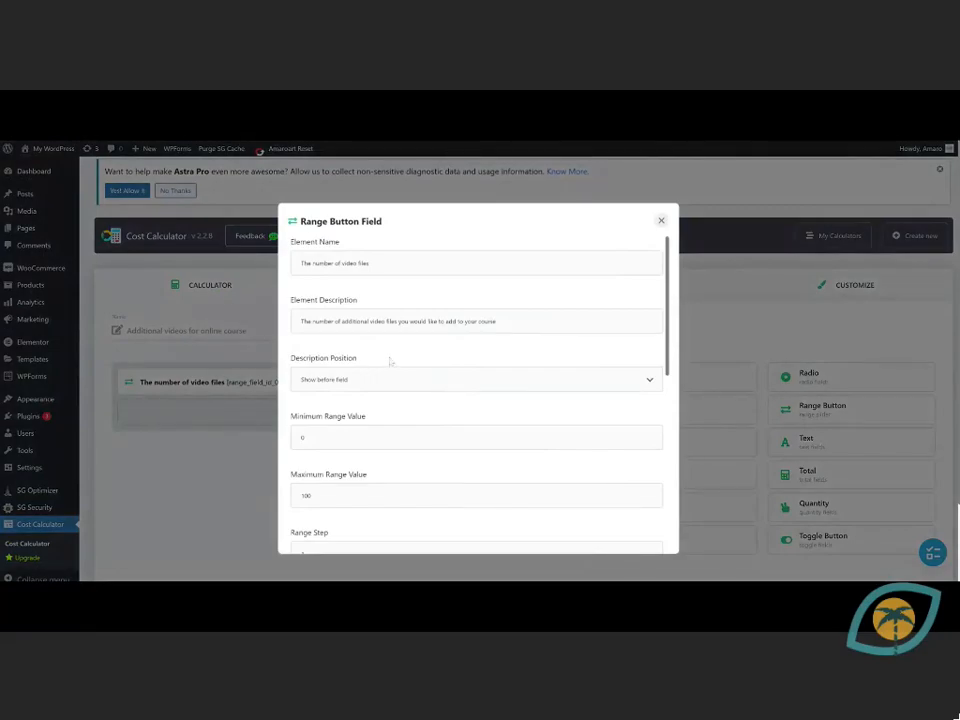
scroll(386, 358, "down", 6)
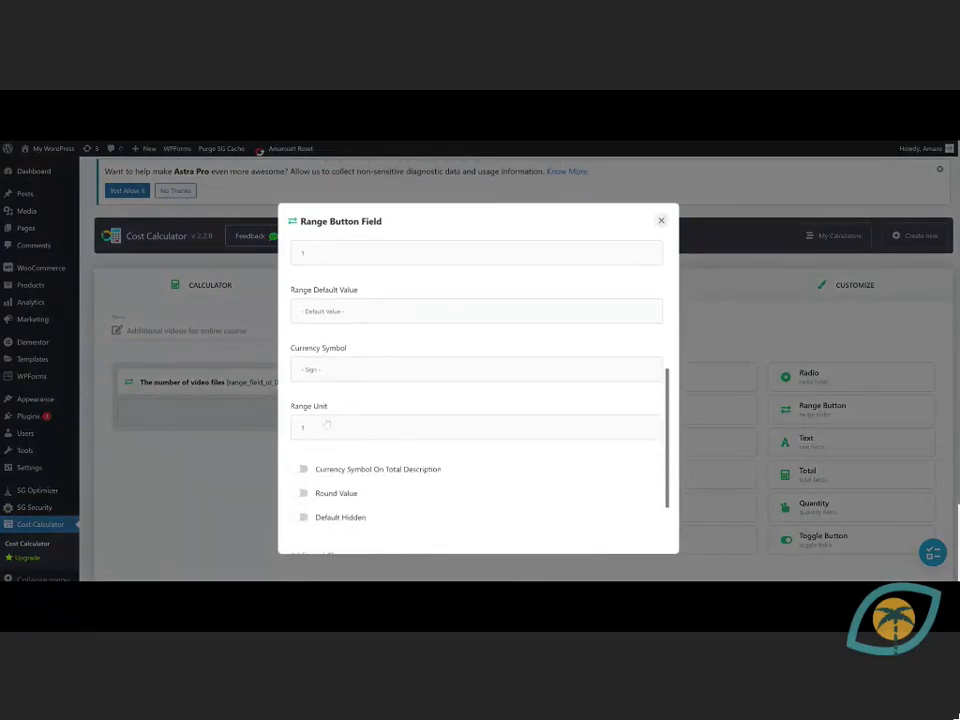
type("0")
scroll(358, 407, "down", 3)
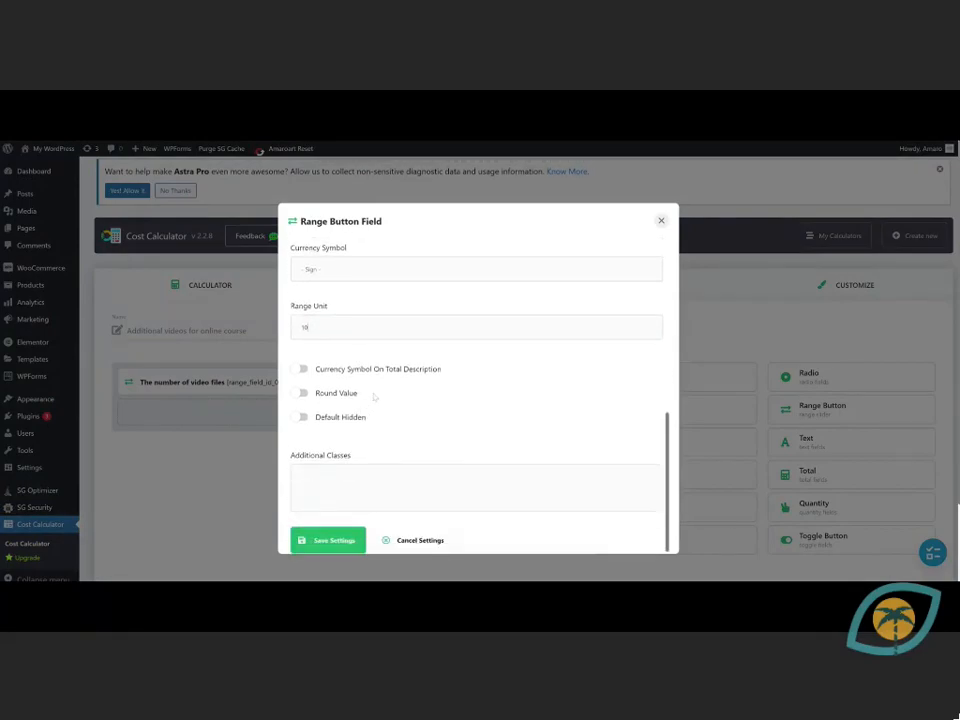
scroll(384, 388, "up", 3)
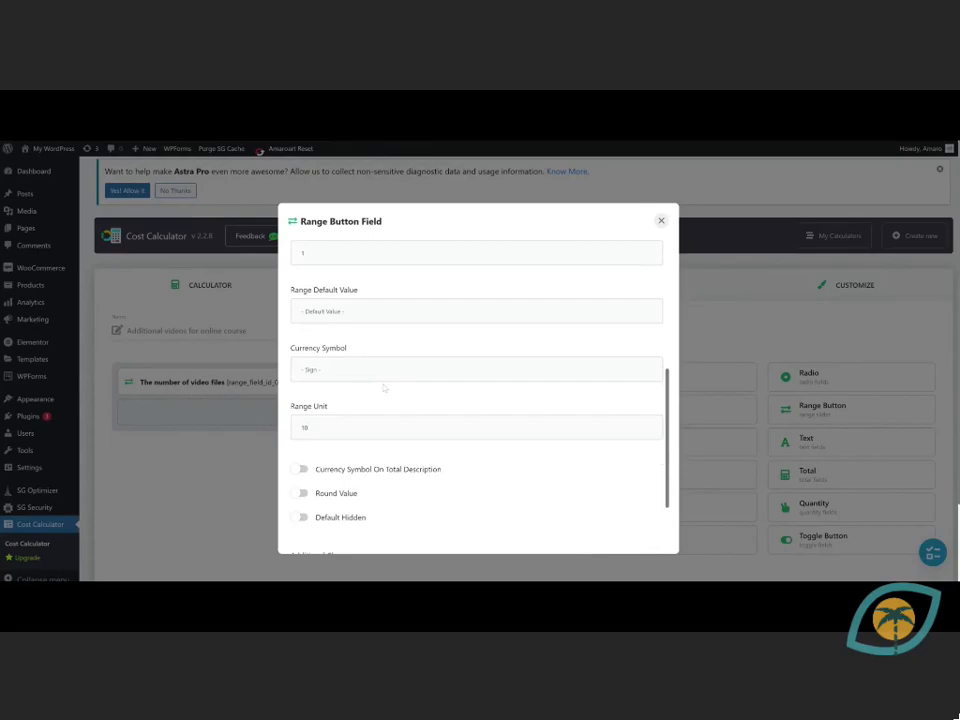
scroll(384, 388, "down", 1)
left_click(303, 420)
scroll(372, 405, "down", 1)
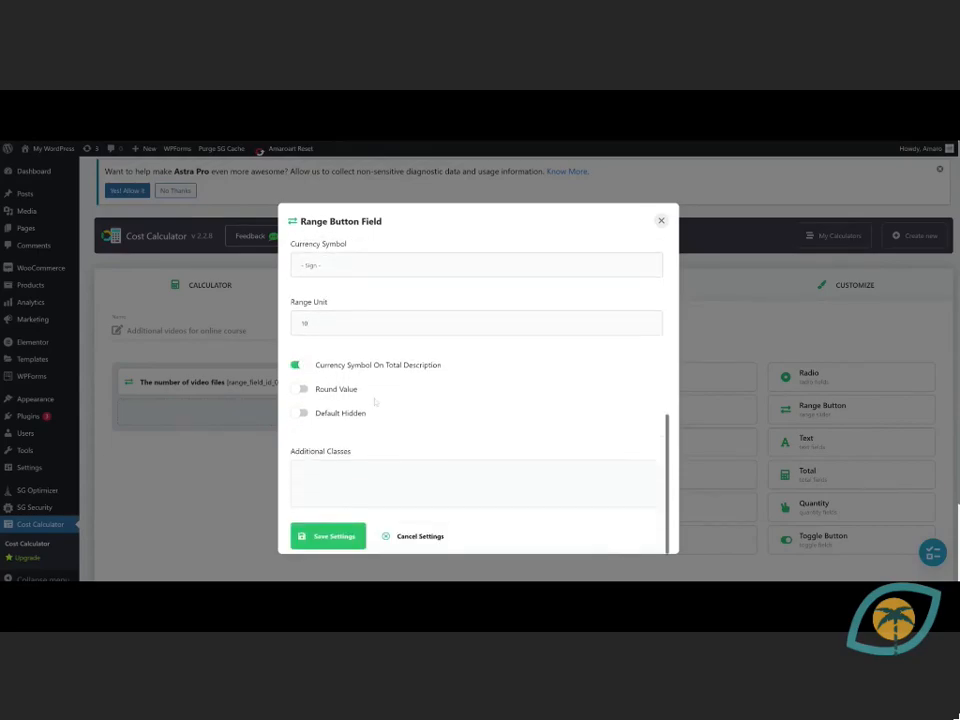
left_click(347, 536)
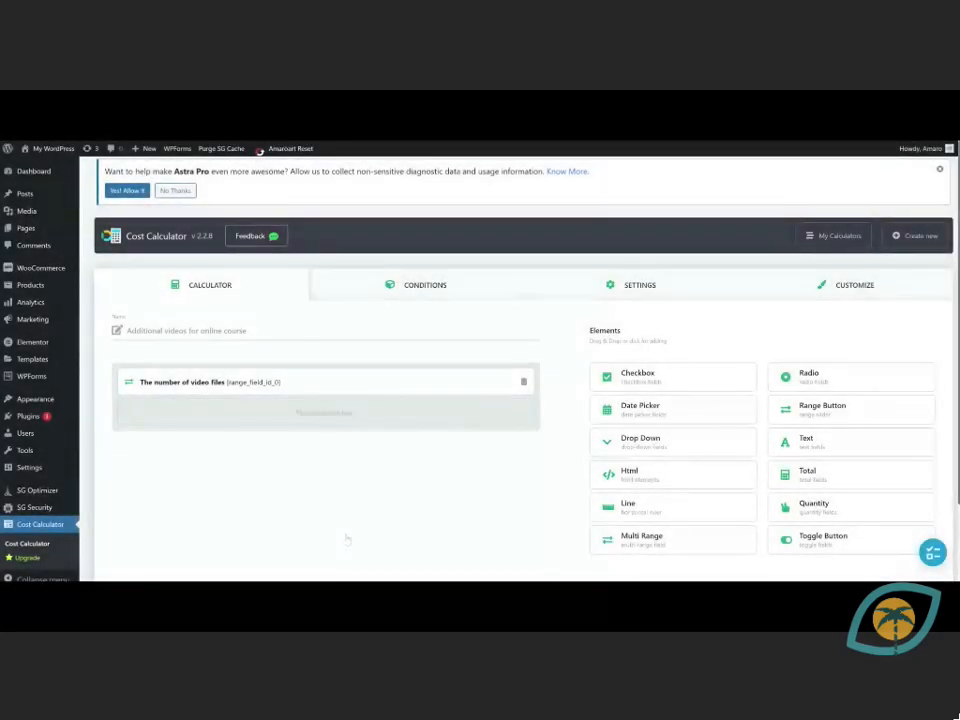
Preview the calculator again and check the total by moving the video files slider up and back to zero
scroll(370, 371, "down", 1)
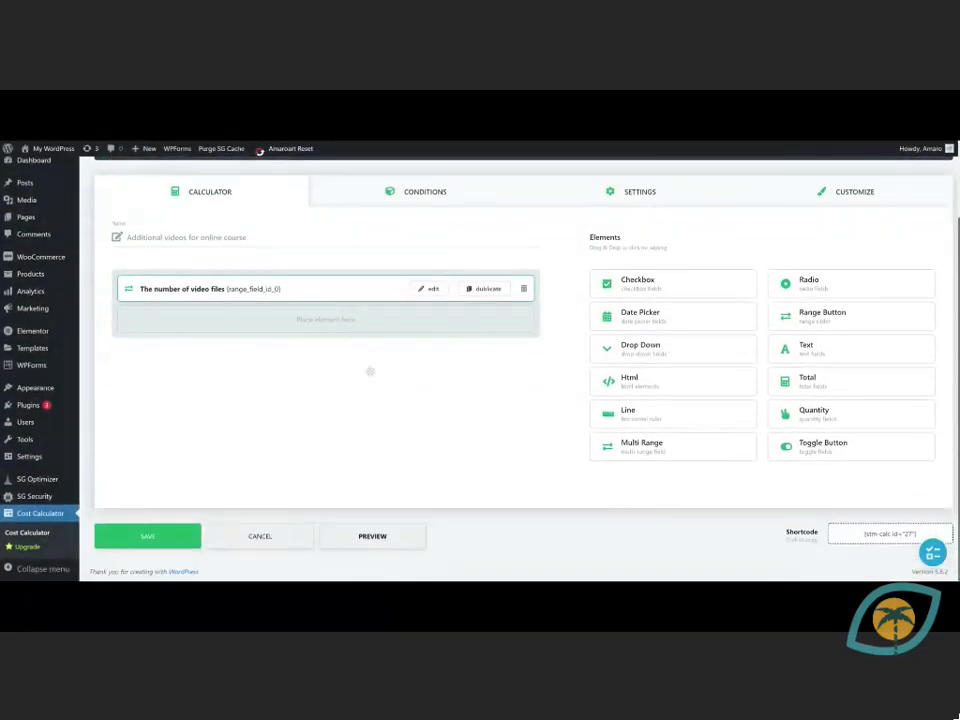
left_click(365, 538)
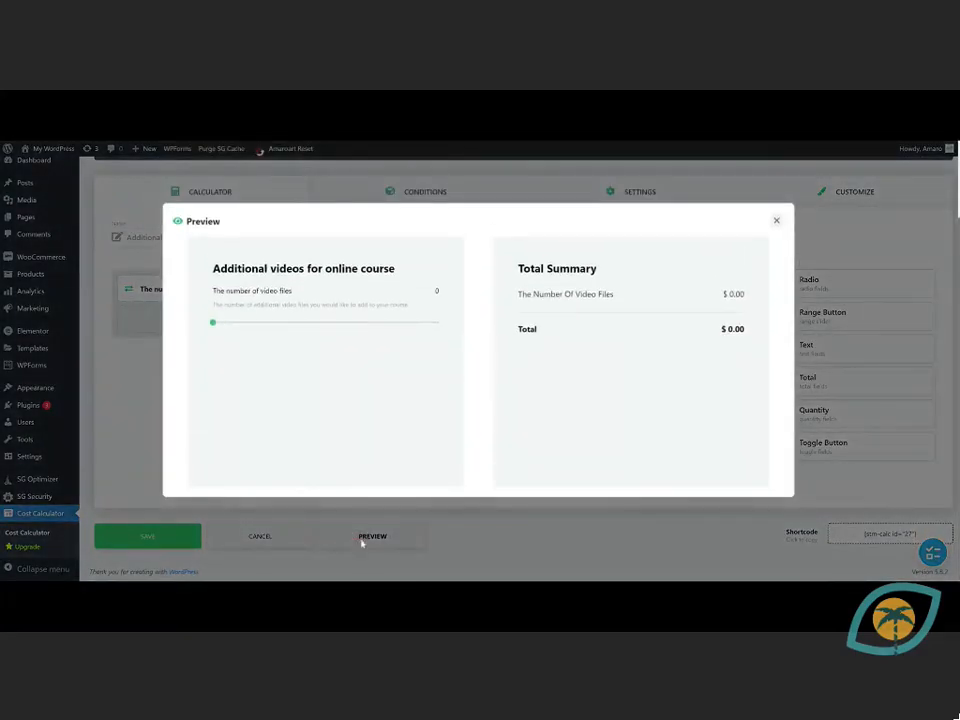
left_click(216, 323)
left_click_drag(216, 323, 224, 322)
left_click_drag(228, 325, 211, 322)
left_click(776, 220)
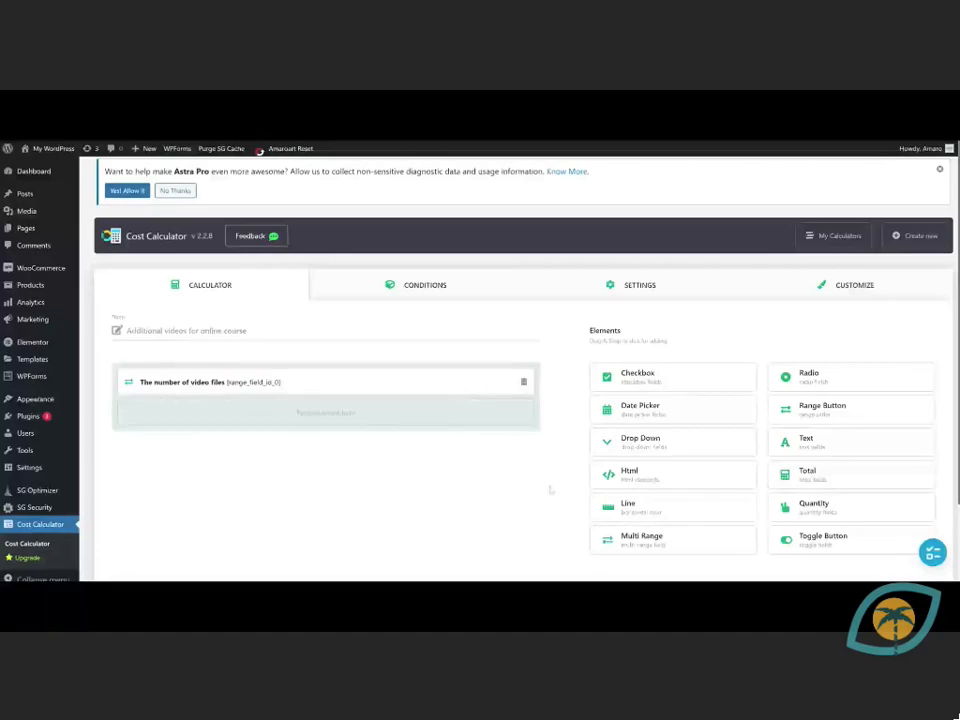
Add a second Range Button element named "Additional file size (GB)" with the description "The sum of all the additional video files together"
left_click_drag(812, 410, 340, 405)
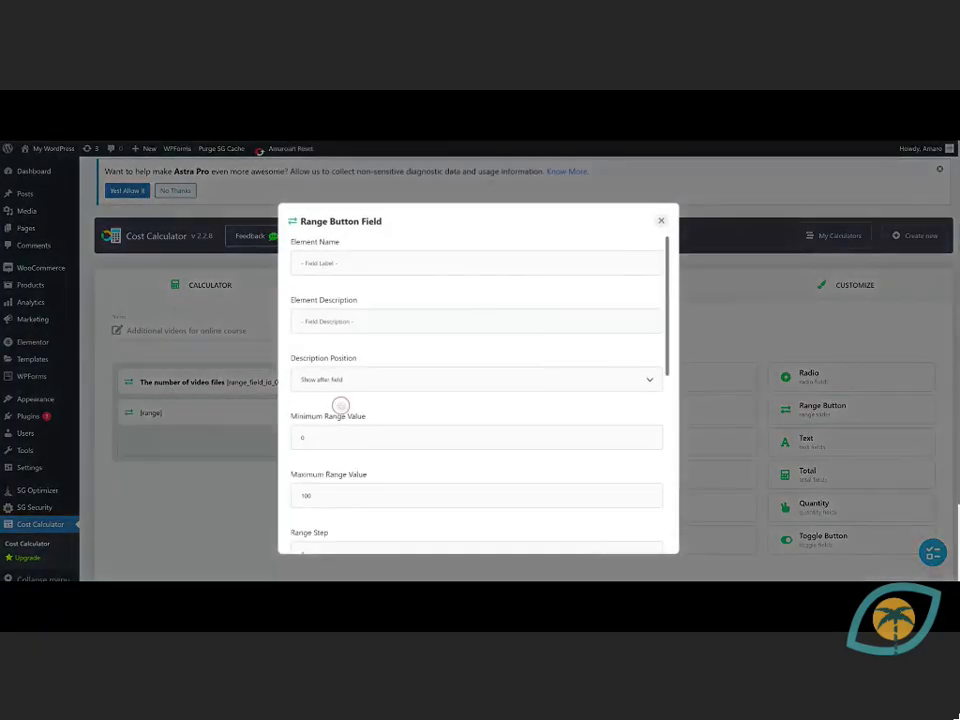
left_click(358, 259)
type("Additional file size (GB")
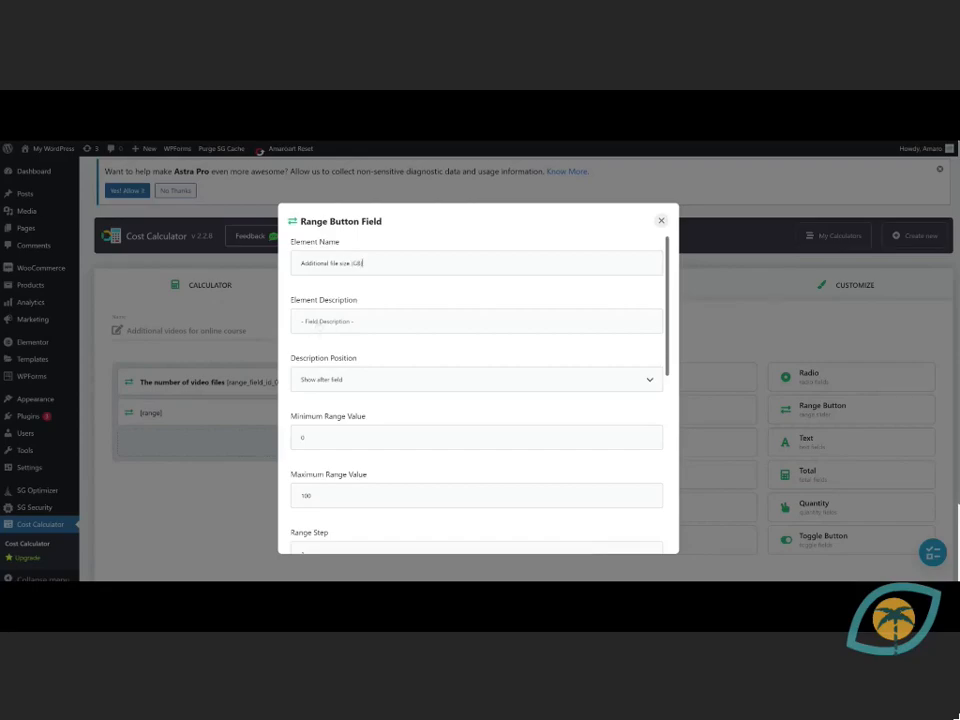
type("The sum of all the additional video files together")
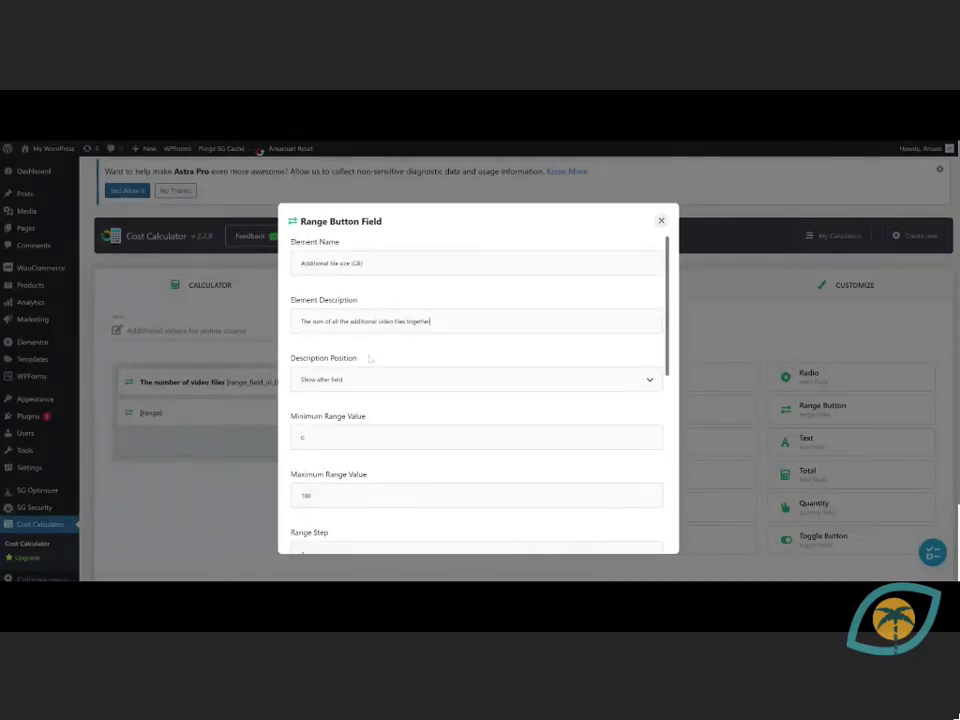
Set the file size range's unit to 10, enable Currency Symbol On Total Description, and save the element's settings
scroll(370, 358, "down", 2)
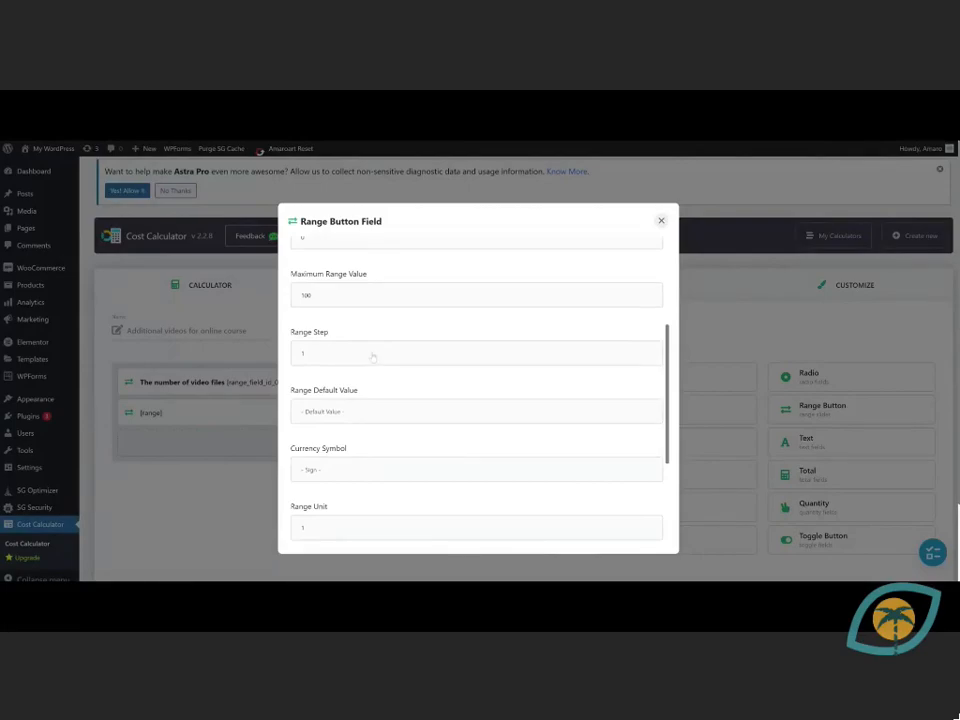
scroll(360, 430, "down", 2)
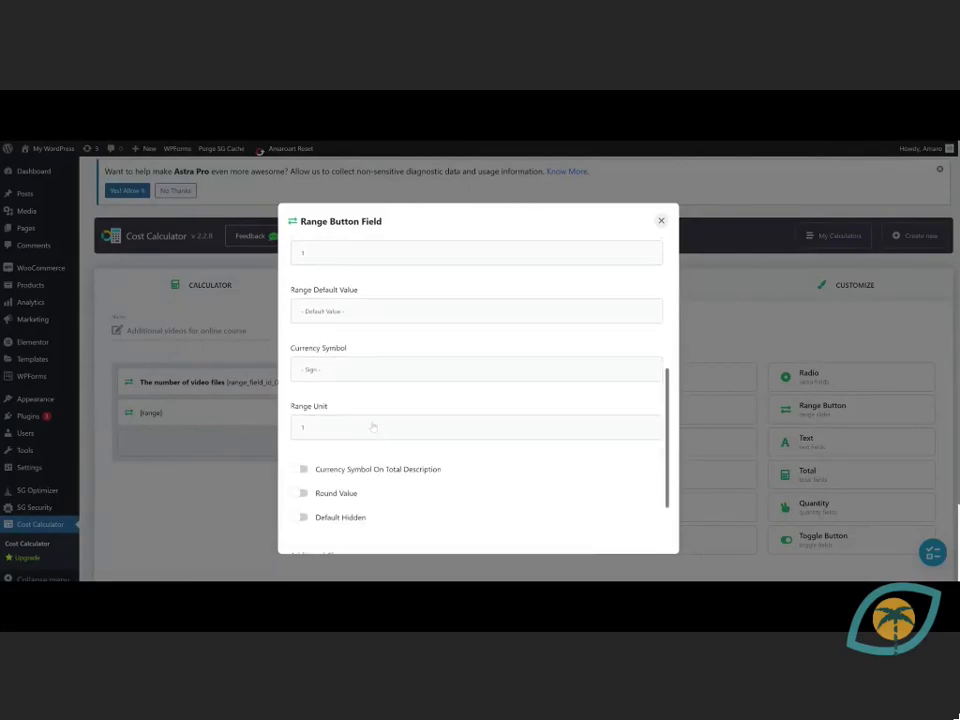
left_click(332, 426)
type("10")
scroll(300, 400, "down", 1)
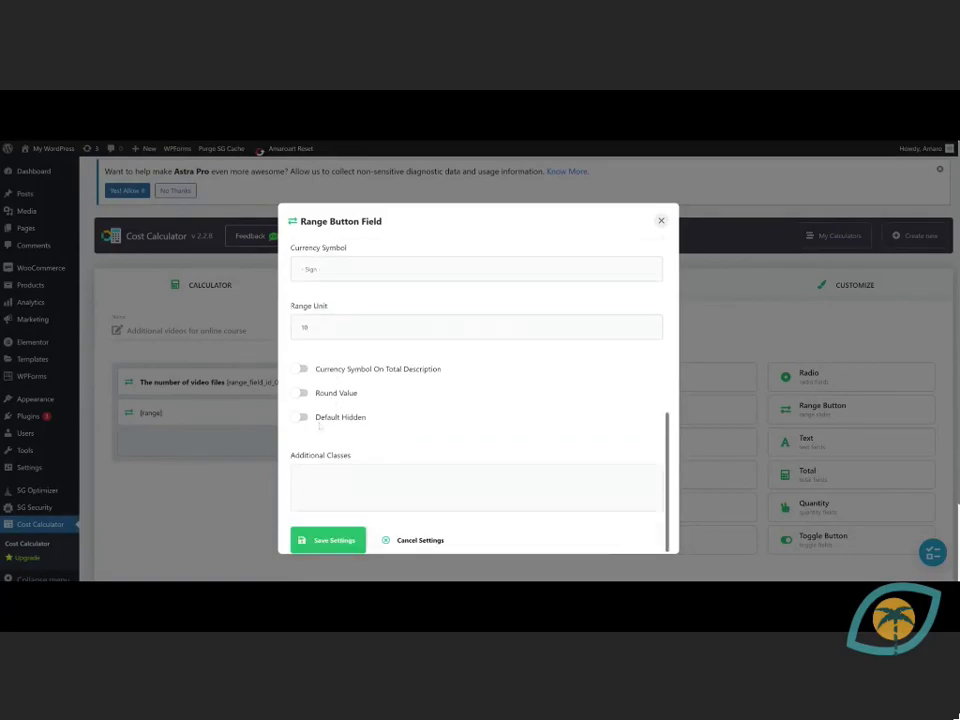
left_click(296, 369)
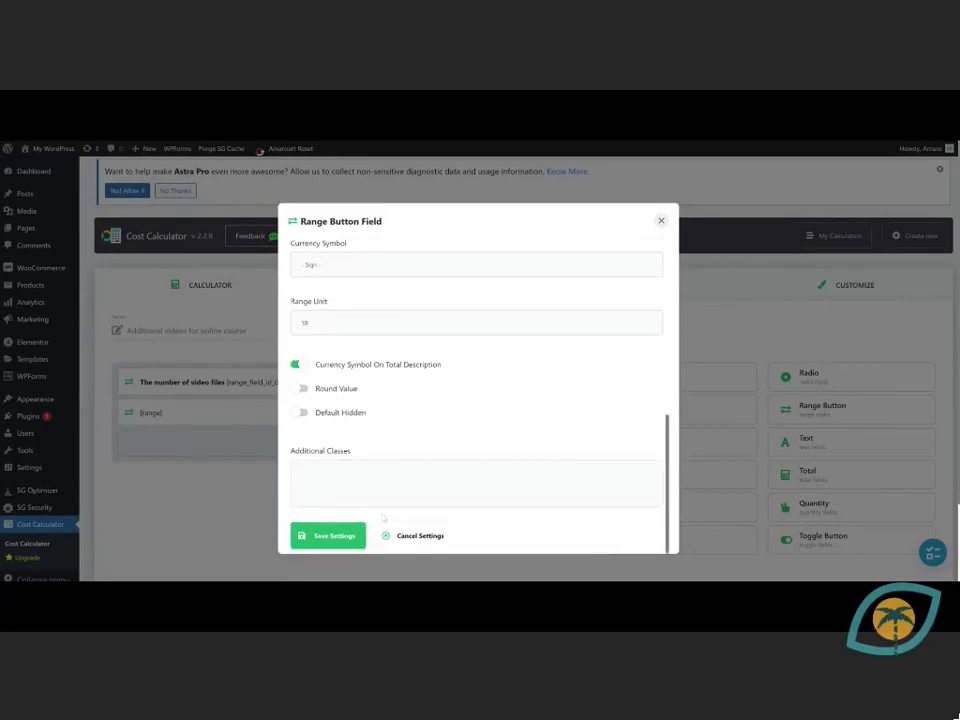
left_click(340, 539)
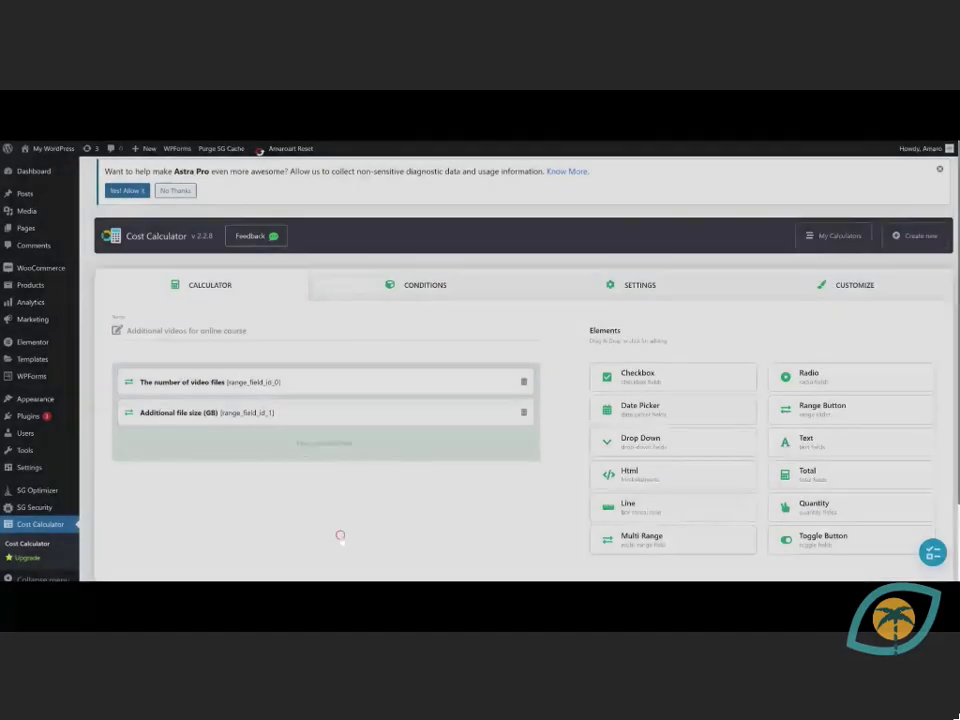
Preview the calculator and raise both the file size and video files sliders to check the summary
scroll(426, 442, "down", 1)
scroll(426, 442, "down", 2)
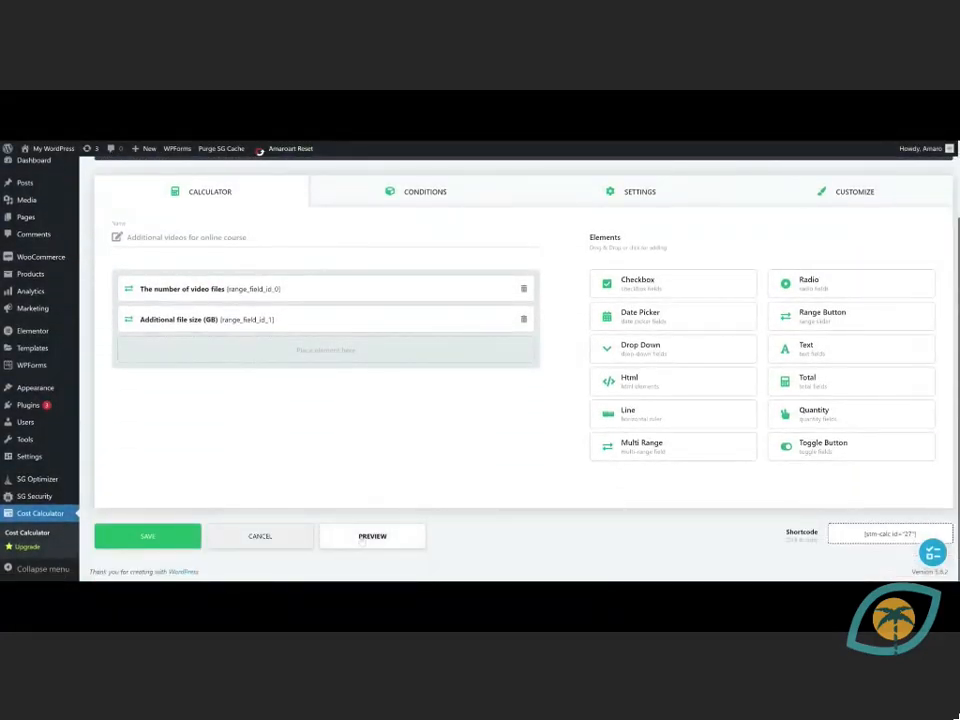
left_click(362, 539)
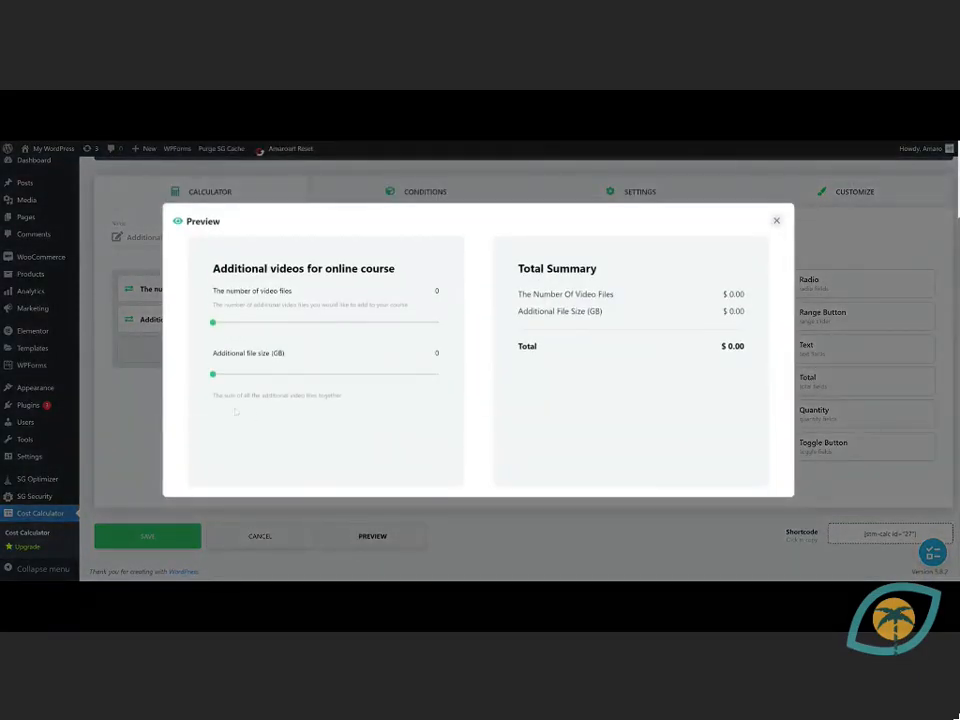
left_click_drag(212, 374, 244, 374)
left_click_drag(218, 328, 258, 328)
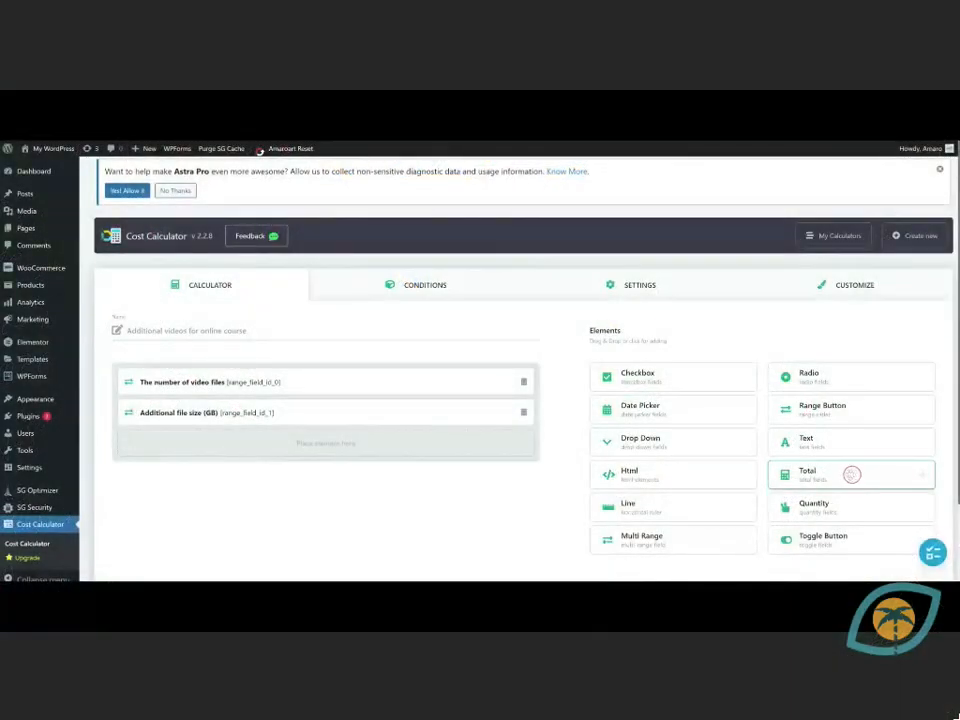
Add a Total element with the formula range_field_id_1 - range_field_id_0 and save its settings
left_click(850, 474)
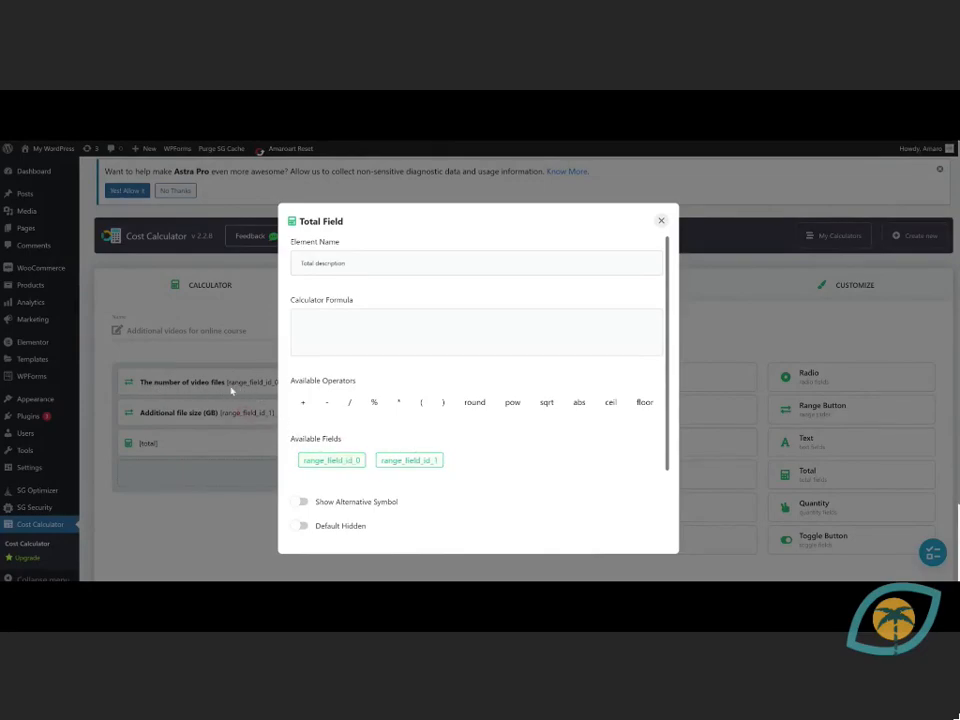
left_click(413, 462)
left_click(331, 460)
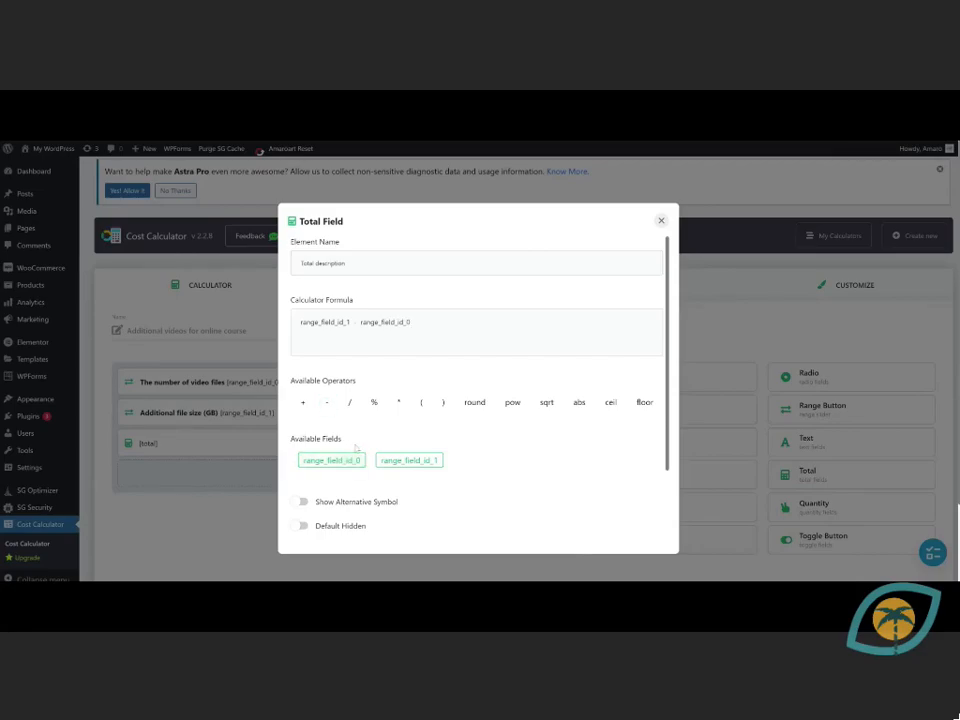
scroll(378, 444, "down", 3)
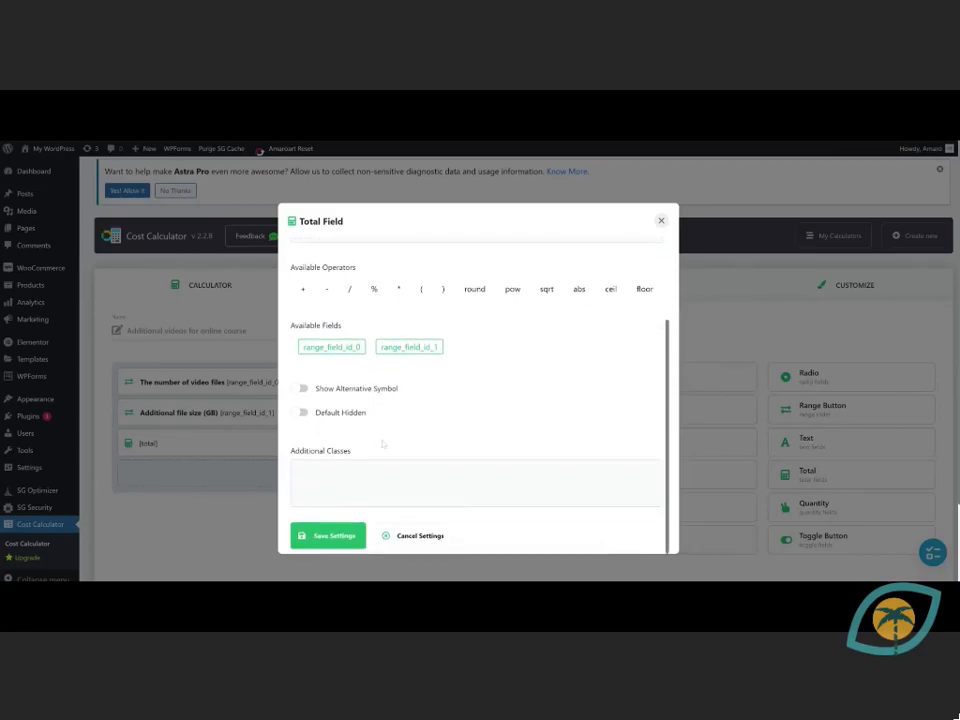
left_click(335, 540)
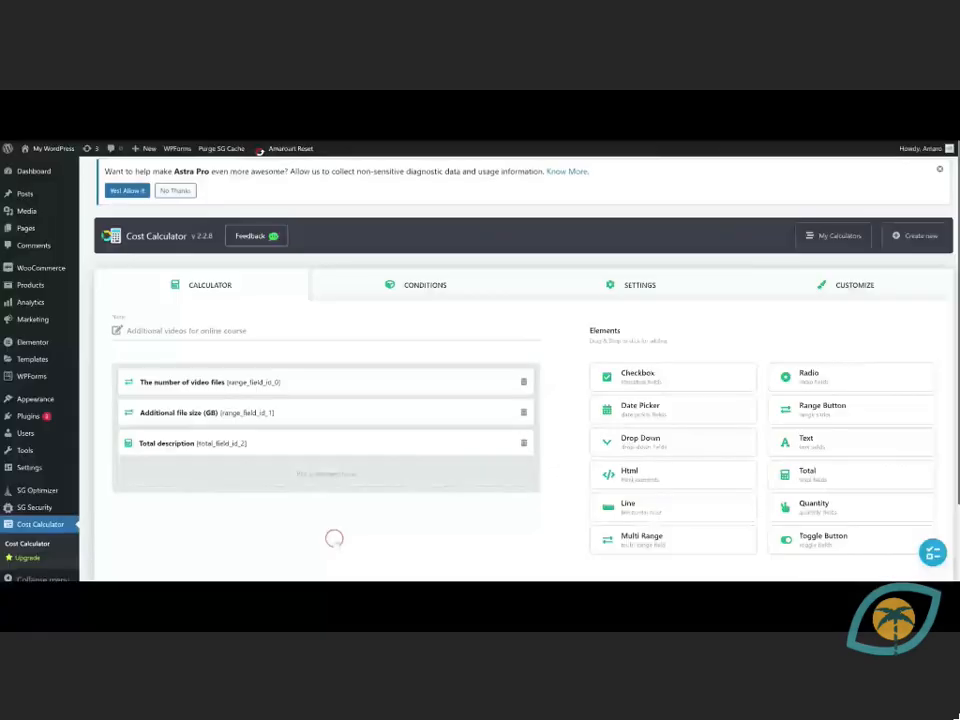
Preview the calculator and check the difference total with 14 video files and a raised file size
scroll(400, 482, "down", 2)
left_click(355, 536)
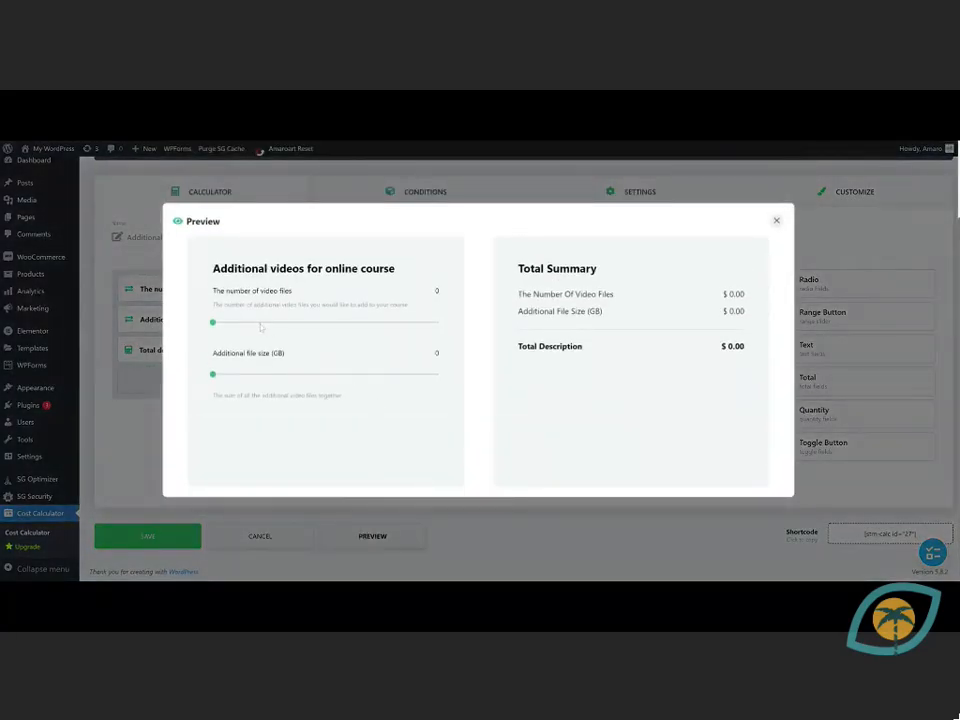
left_click_drag(212, 322, 244, 322)
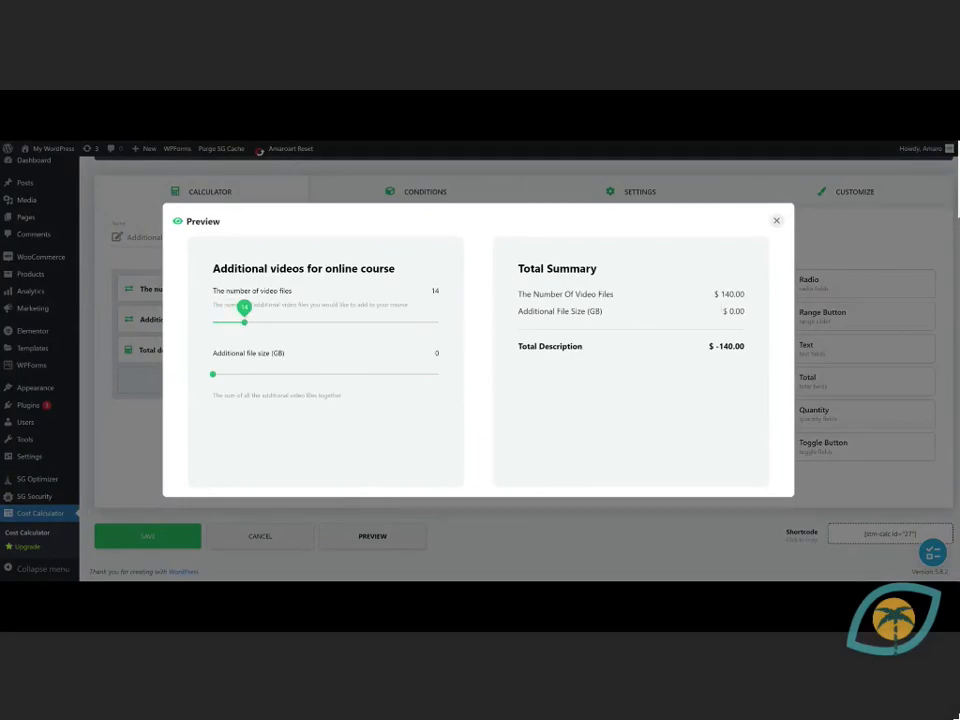
left_click_drag(212, 373, 289, 373)
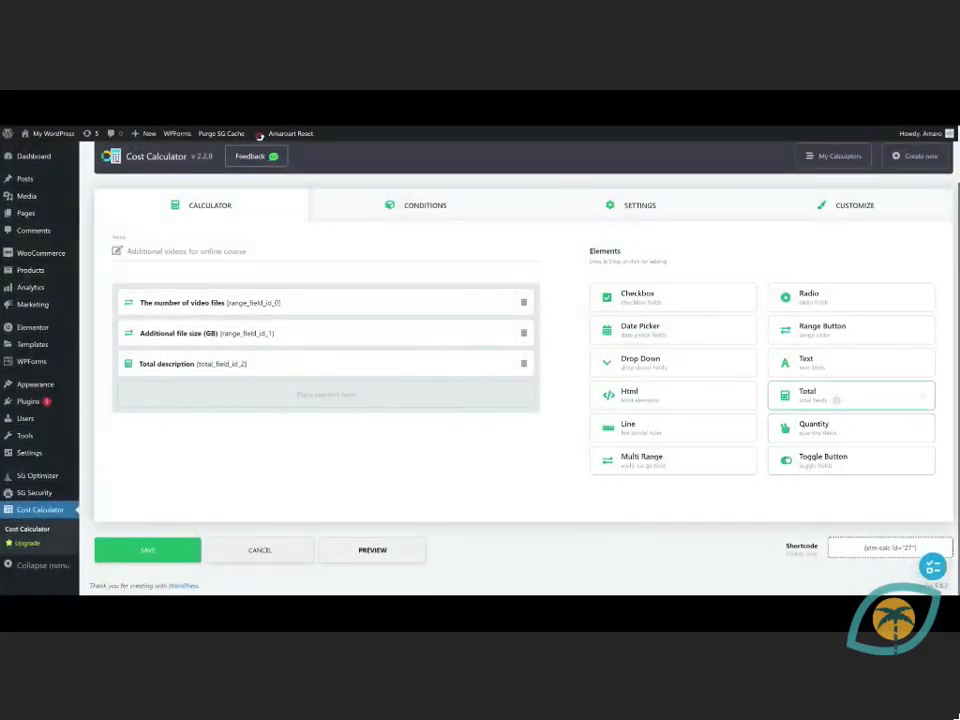
Add a second Total element and name it "Total"
left_click(828, 399)
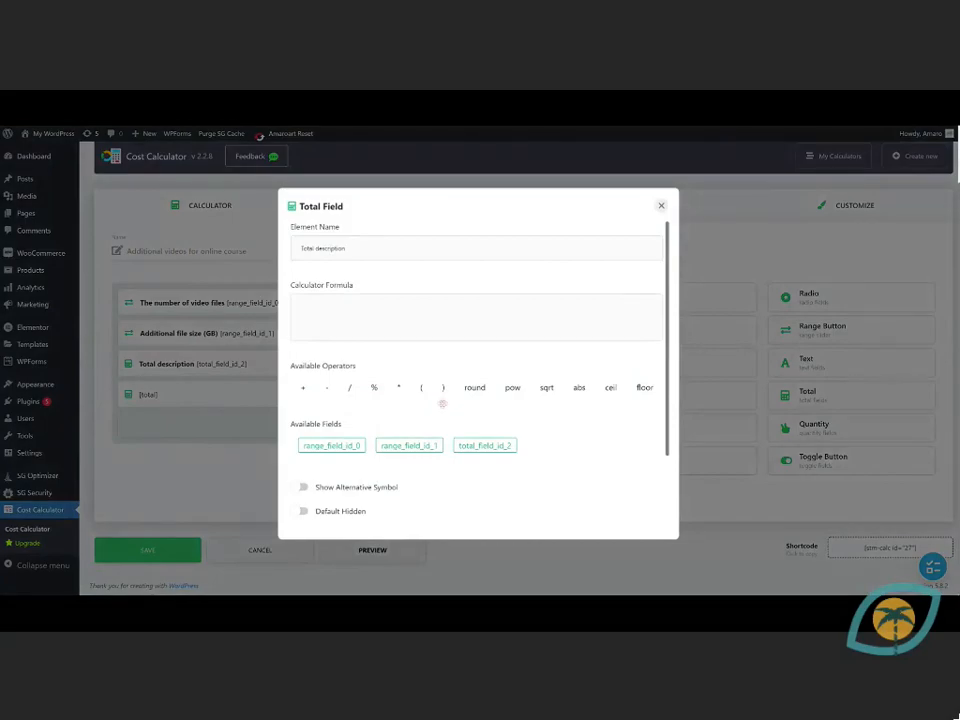
double_click(328, 249)
key("BackSpace")
Enter the formula ( range_field_id_0 ) + ( (total_field_id_2) >0 ) * (total_field_id_2) for the new Total element and save its settings
left_click(421, 387)
left_click(335, 445)
left_click(441, 387)
left_click(303, 387)
left_click(421, 387)
left_click(484, 445)
type(">0")
left_click(443, 387)
left_click(399, 387)
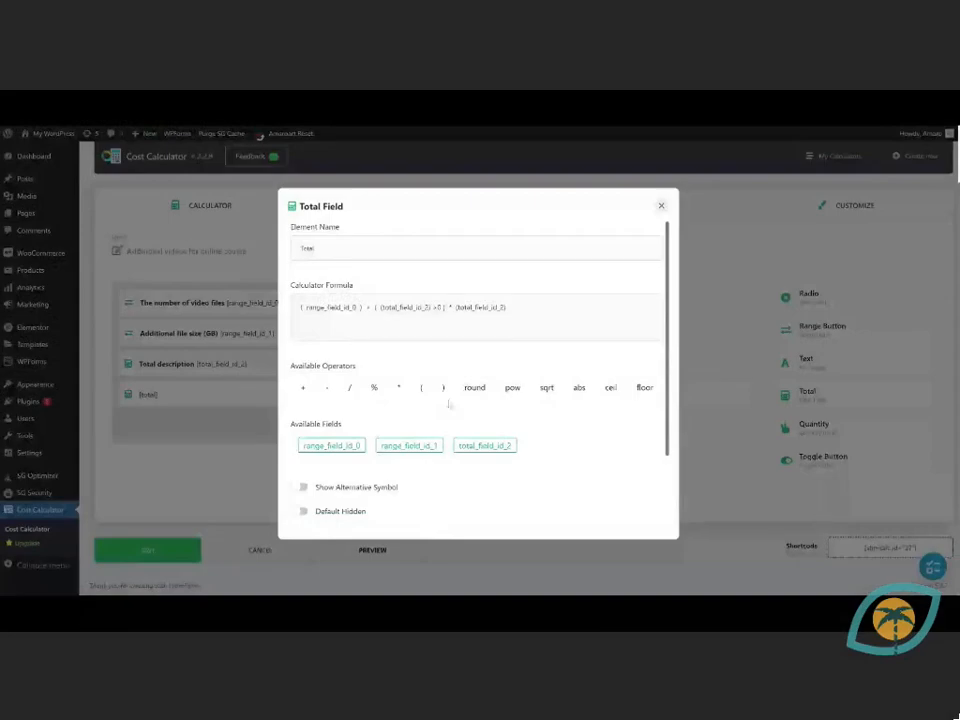
scroll(448, 403, "down", 3)
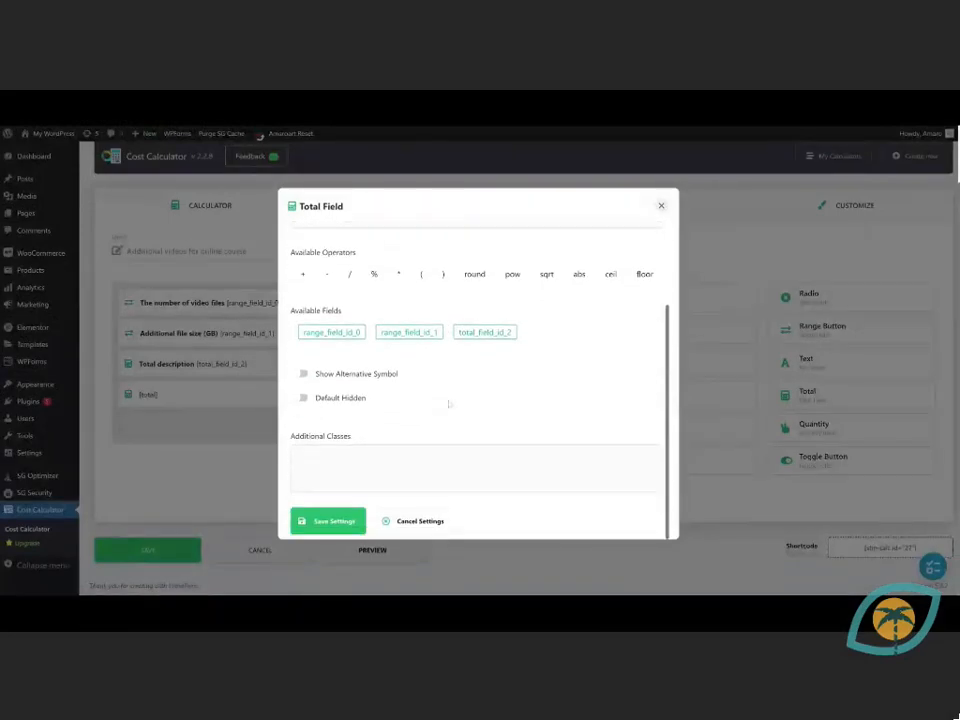
left_click(330, 520)
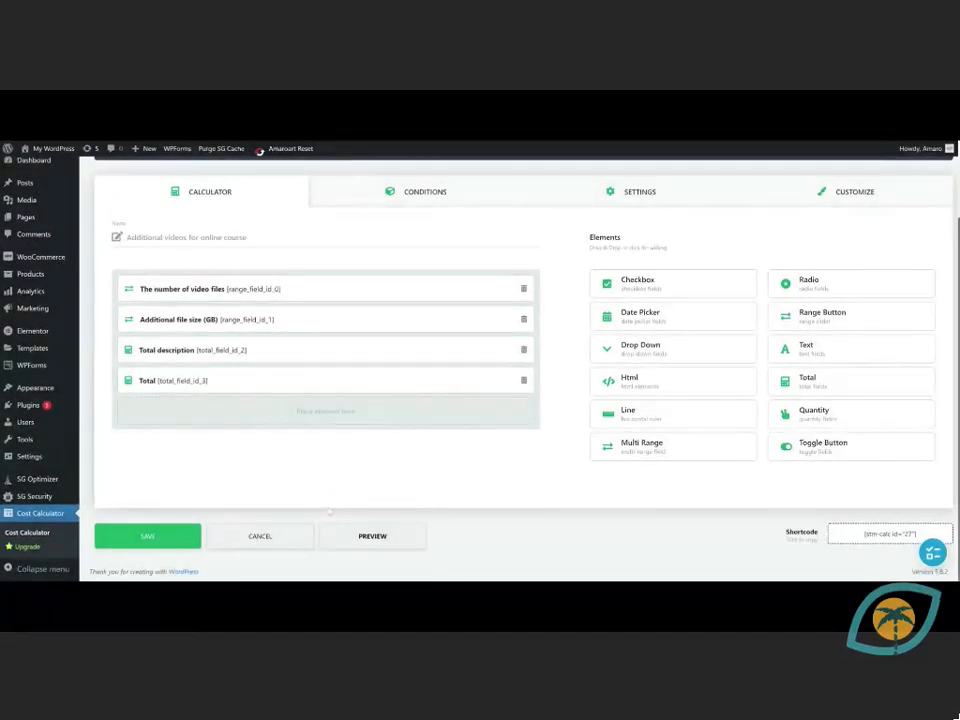
Preview the calculator with 10 video files and 15 GB to check both totals, and close the preview
left_click(350, 536)
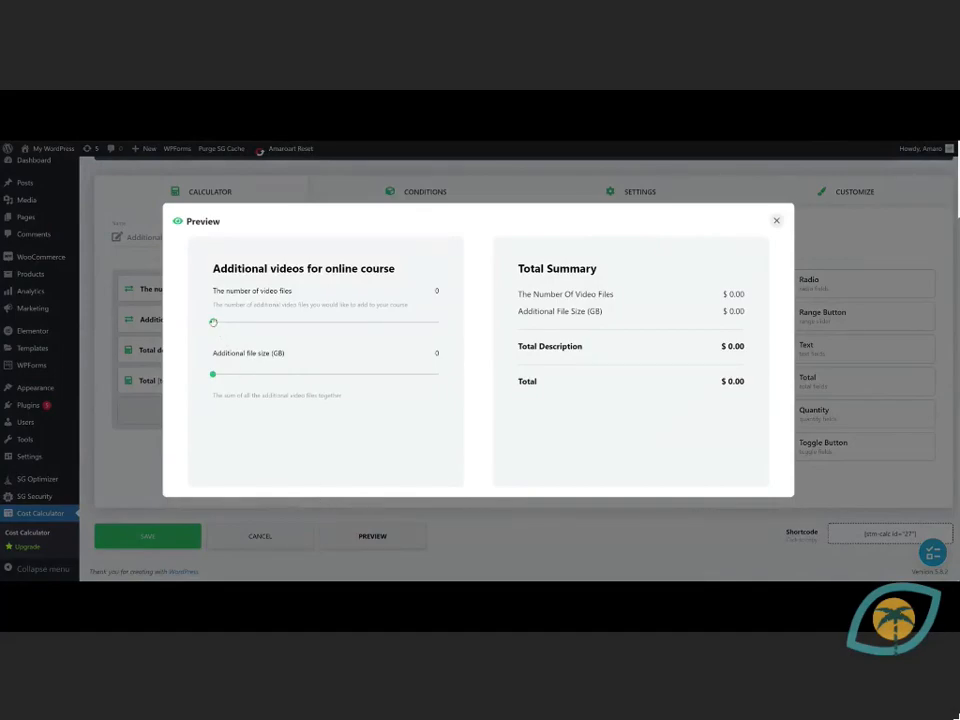
left_click_drag(213, 322, 235, 322)
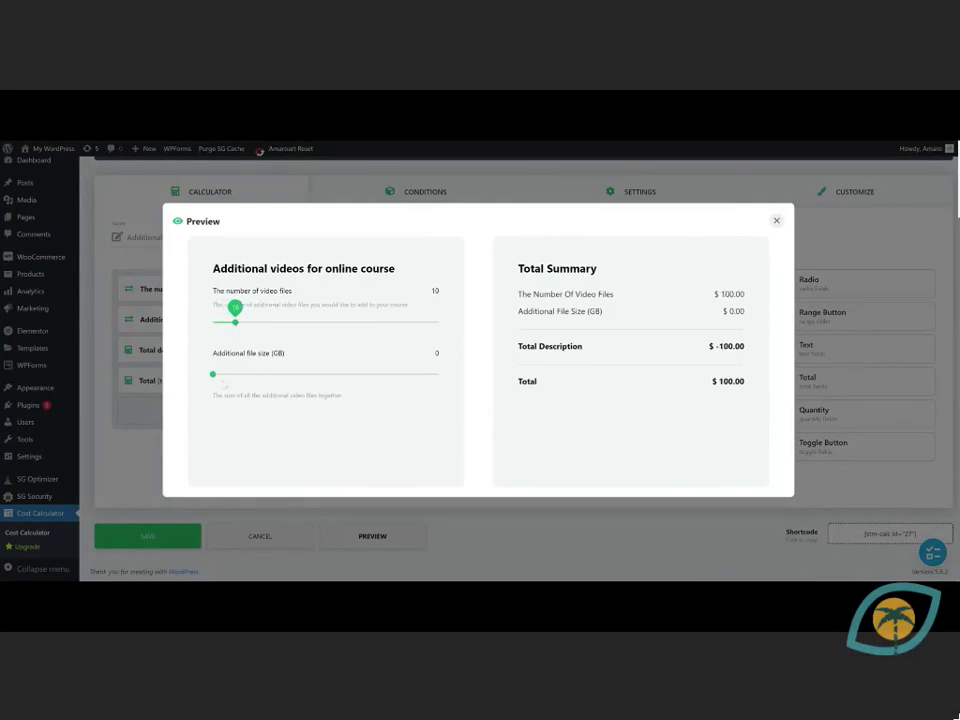
left_click_drag(221, 374, 247, 374)
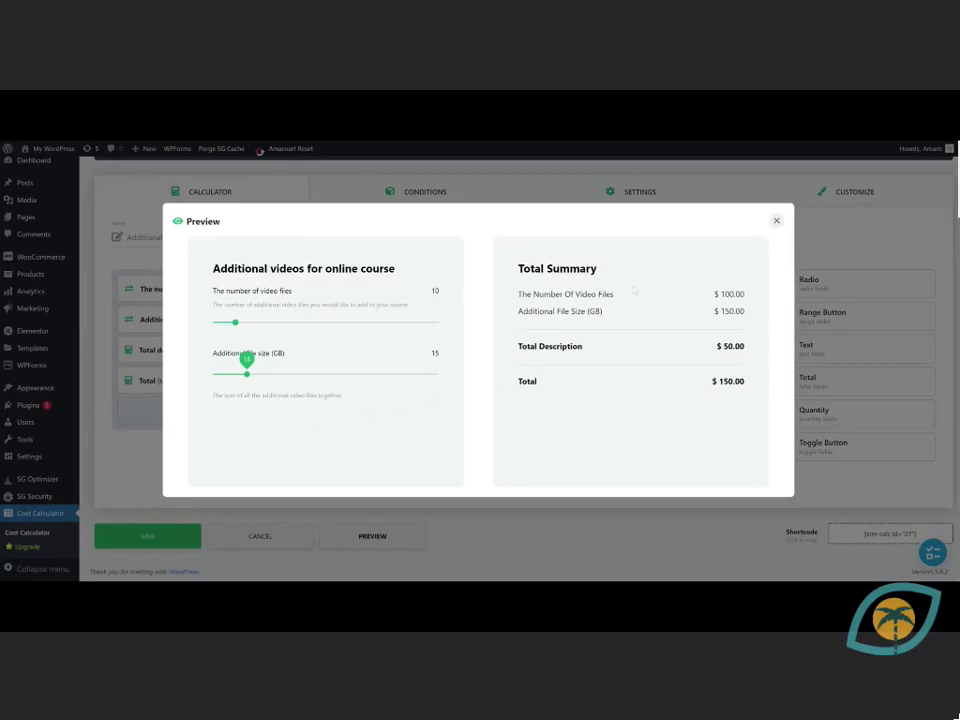
left_click(776, 221)
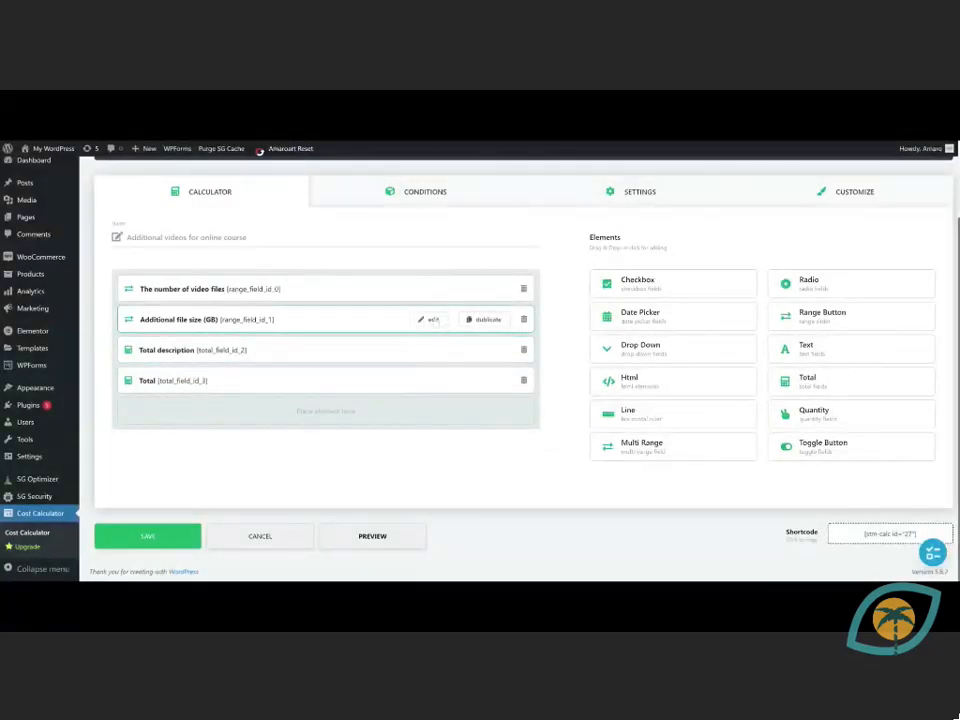
Set the Additional file size range's description position to "Show before field" and save its settings
left_click(431, 319)
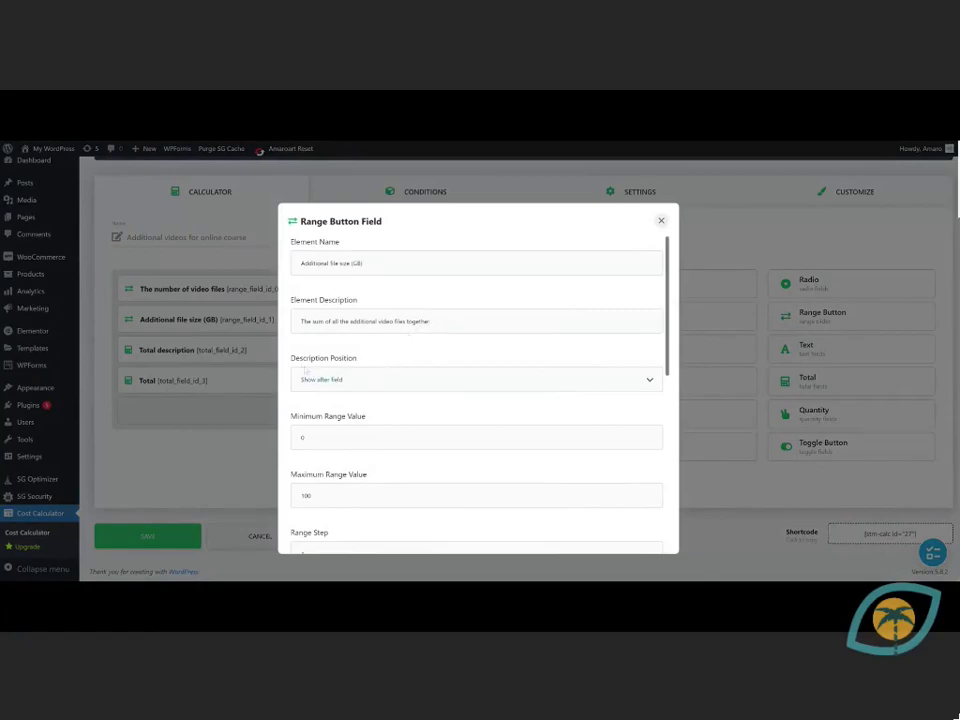
left_click(355, 382)
left_click(343, 398)
scroll(355, 402, "down", 5)
scroll(360, 410, "down", 2)
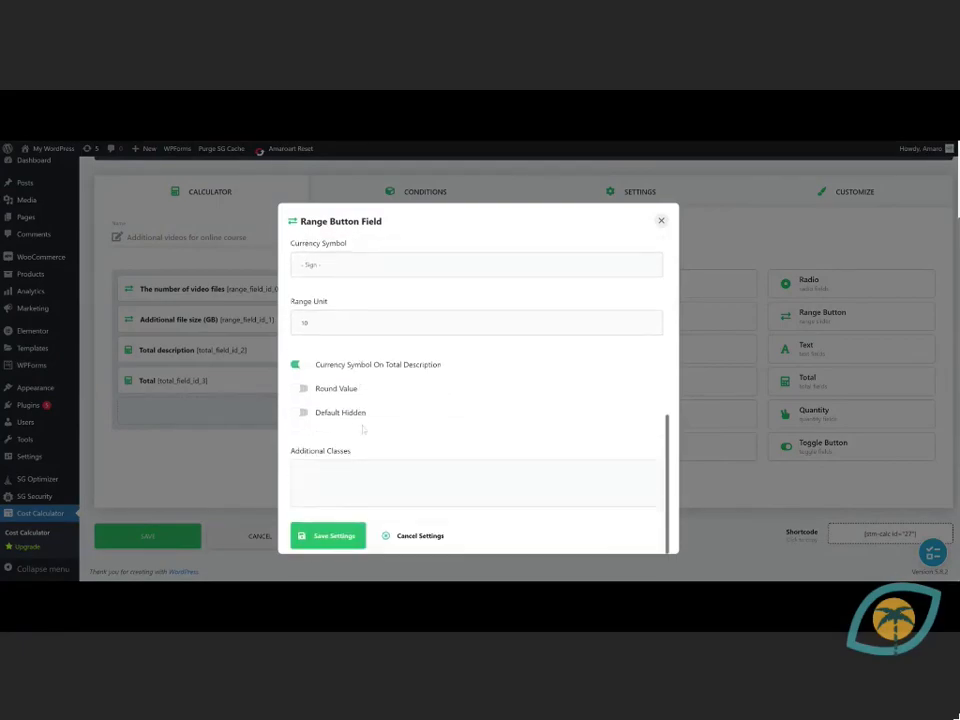
left_click(330, 540)
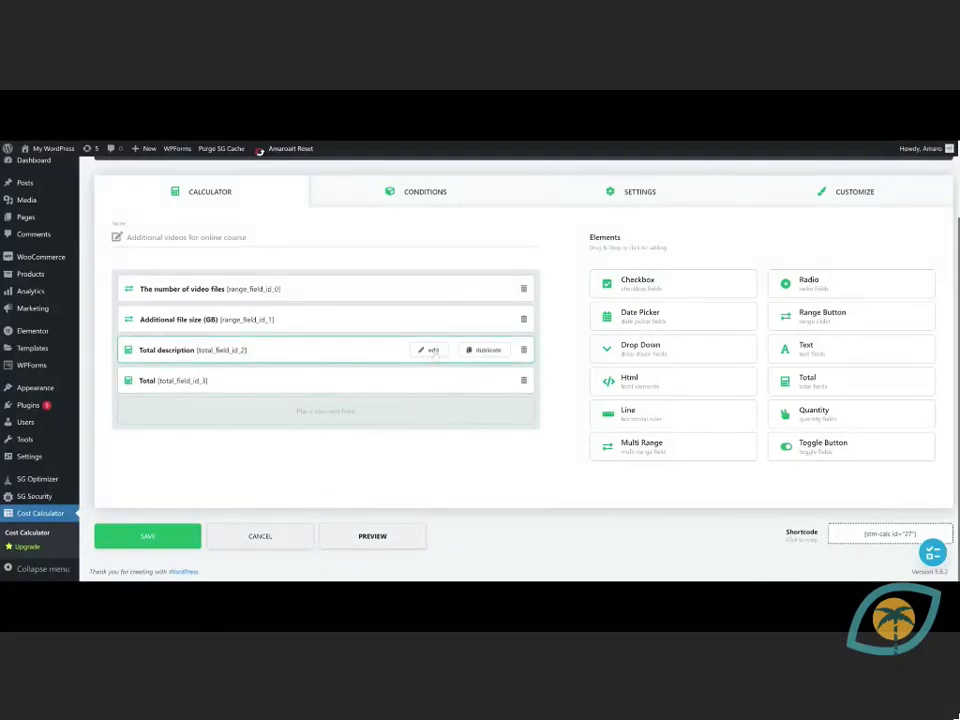
Enable Default Hidden for the Total description element and save its settings
left_click(433, 351)
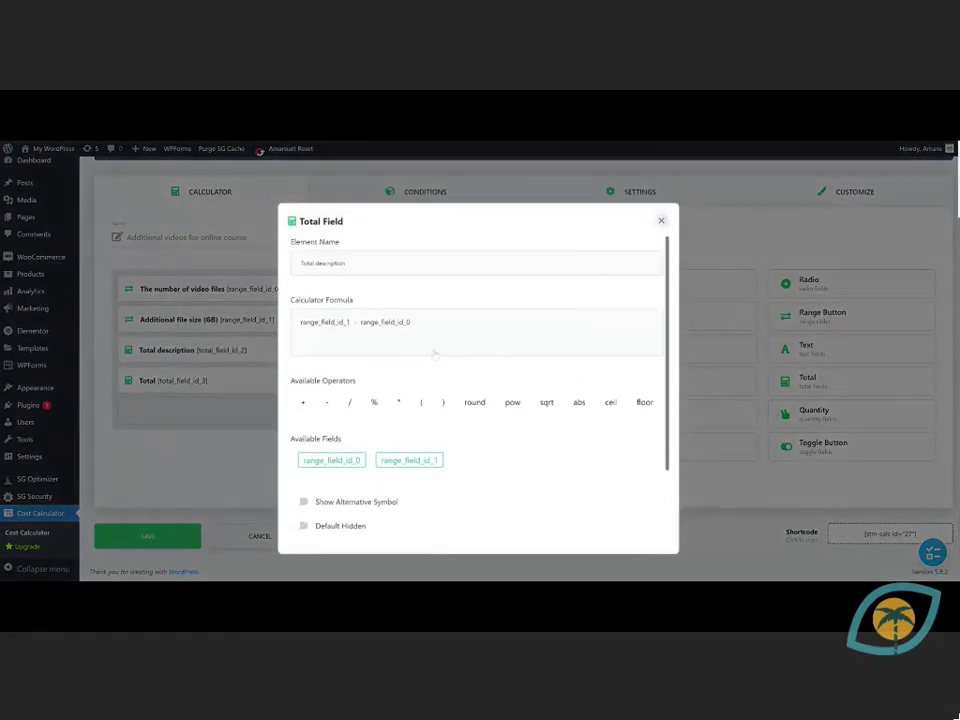
scroll(420, 356, "down", 2)
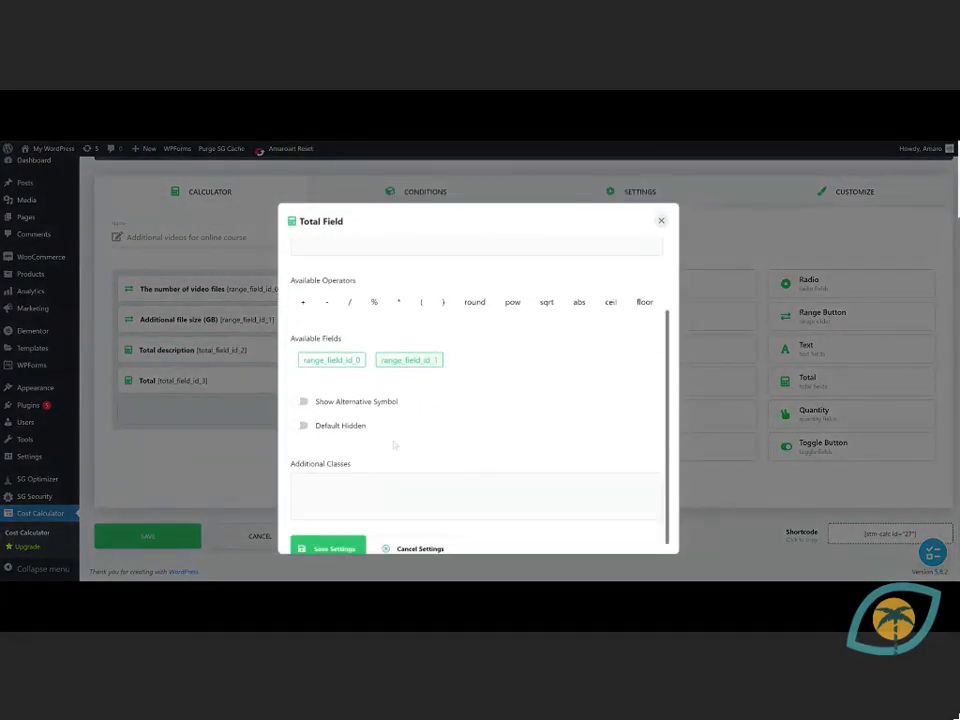
left_click(301, 425)
scroll(437, 418, "down", 1)
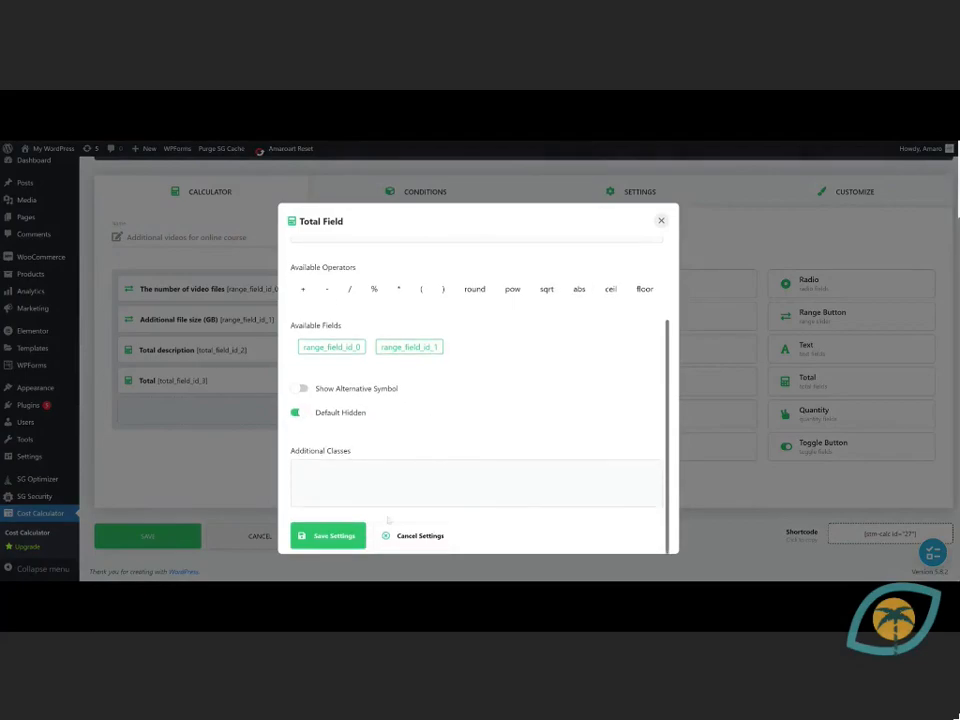
left_click(330, 536)
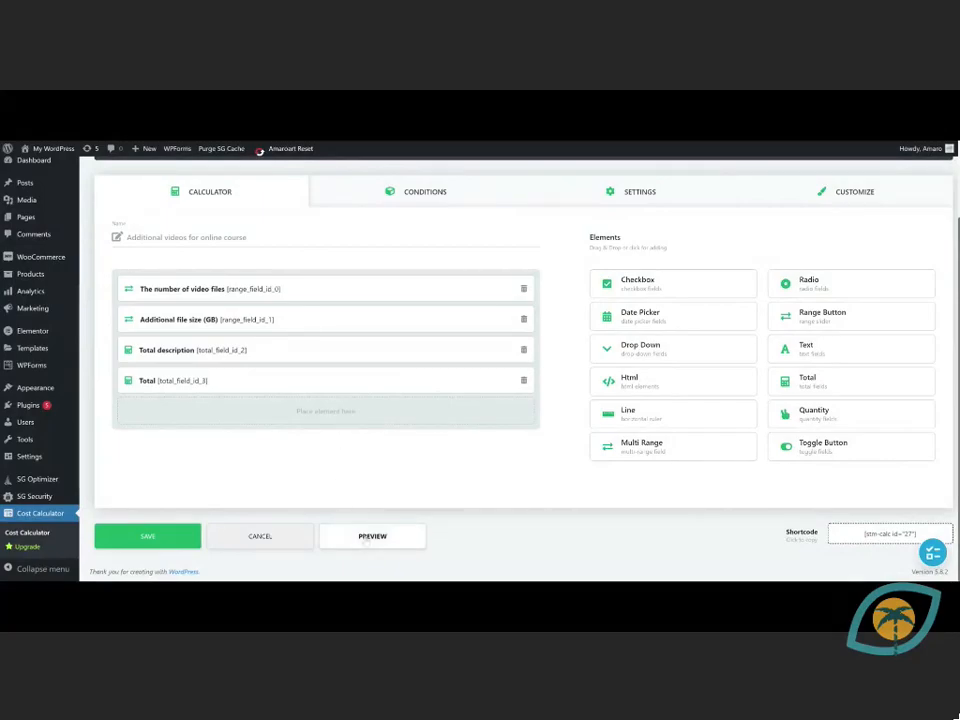
Preview the calculator and check the total with 9 GB of file size and 15 video files
left_click(370, 537)
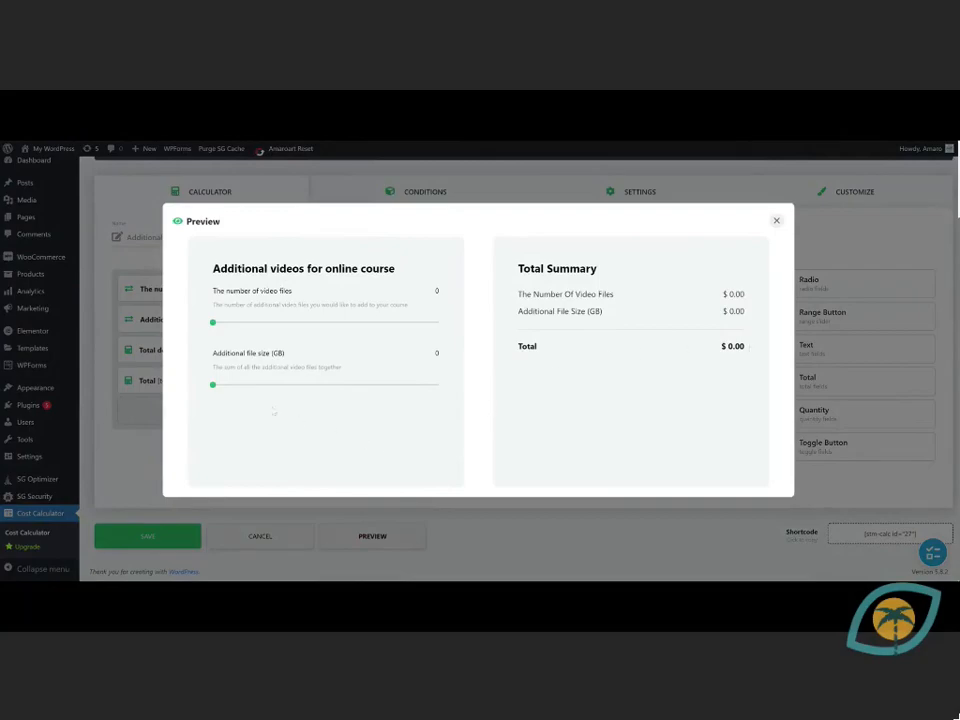
left_click_drag(213, 384, 232, 384)
left_click_drag(214, 322, 247, 322)
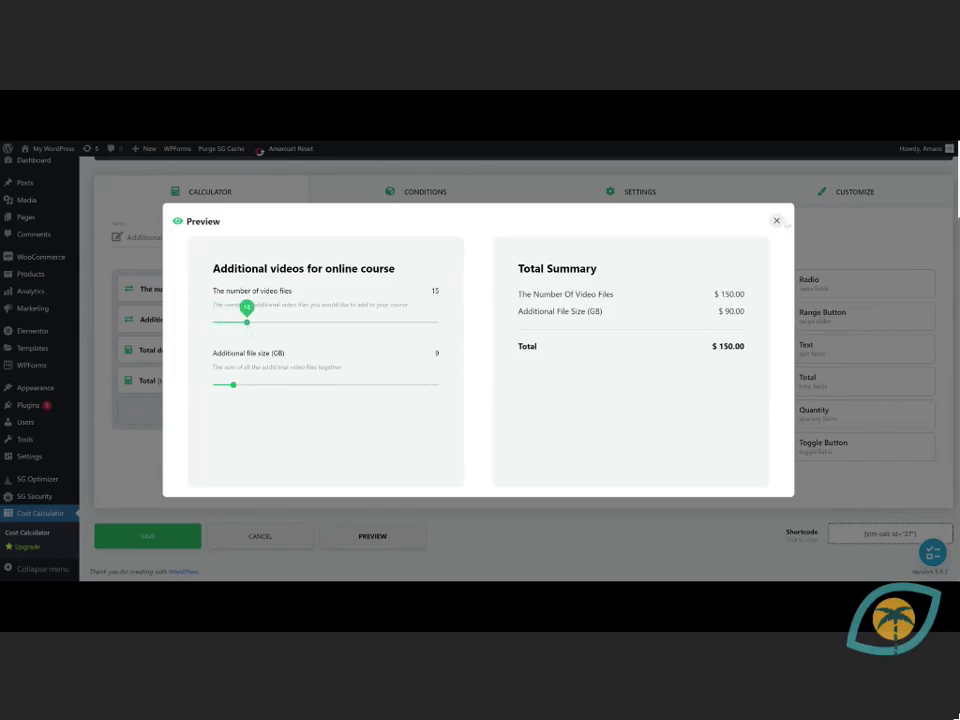
Close the preview and change the calculator's container background from solid to a gradient with a pale blue-grey starting color
left_click(776, 220)
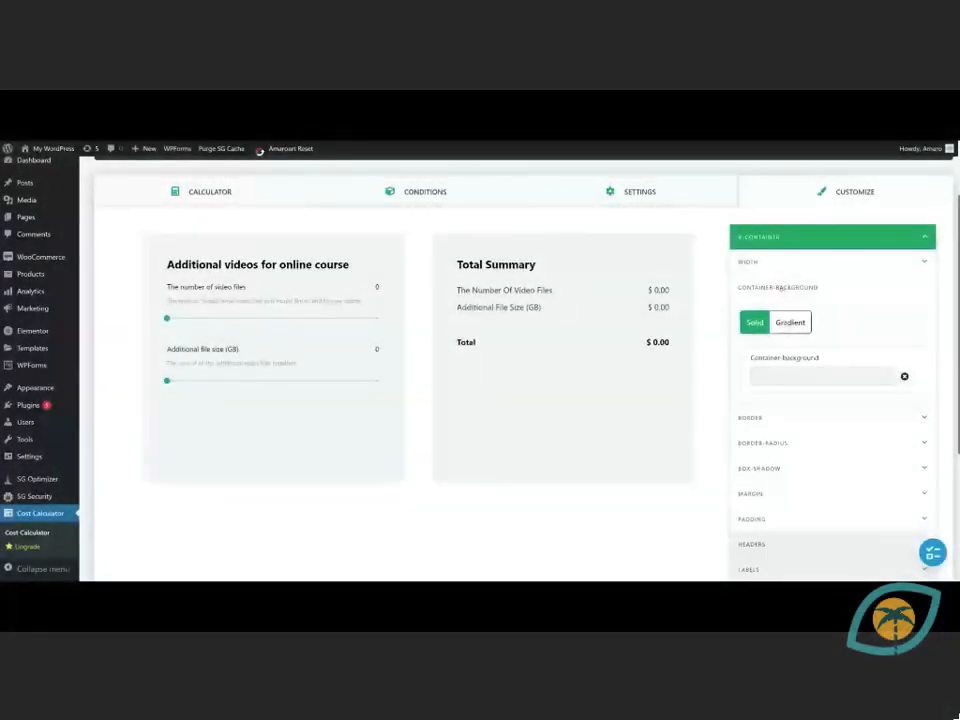
left_click(790, 322)
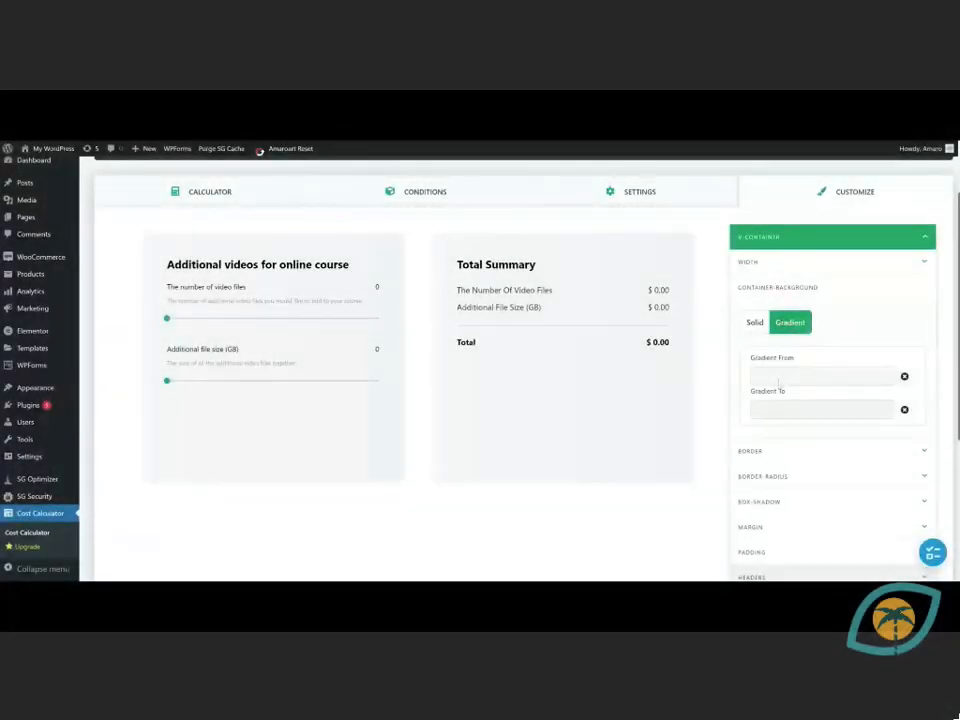
left_click(779, 379)
left_click(795, 380)
left_click(854, 440)
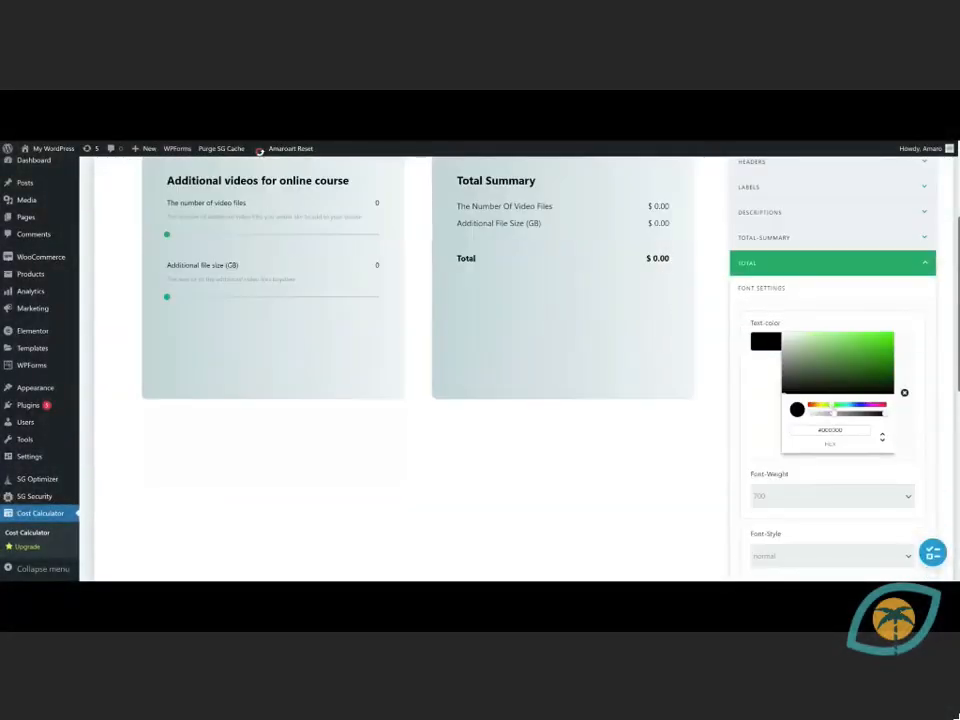
Set the Total's text color to green and increase its font size slightly
left_click(863, 361)
left_click(906, 323)
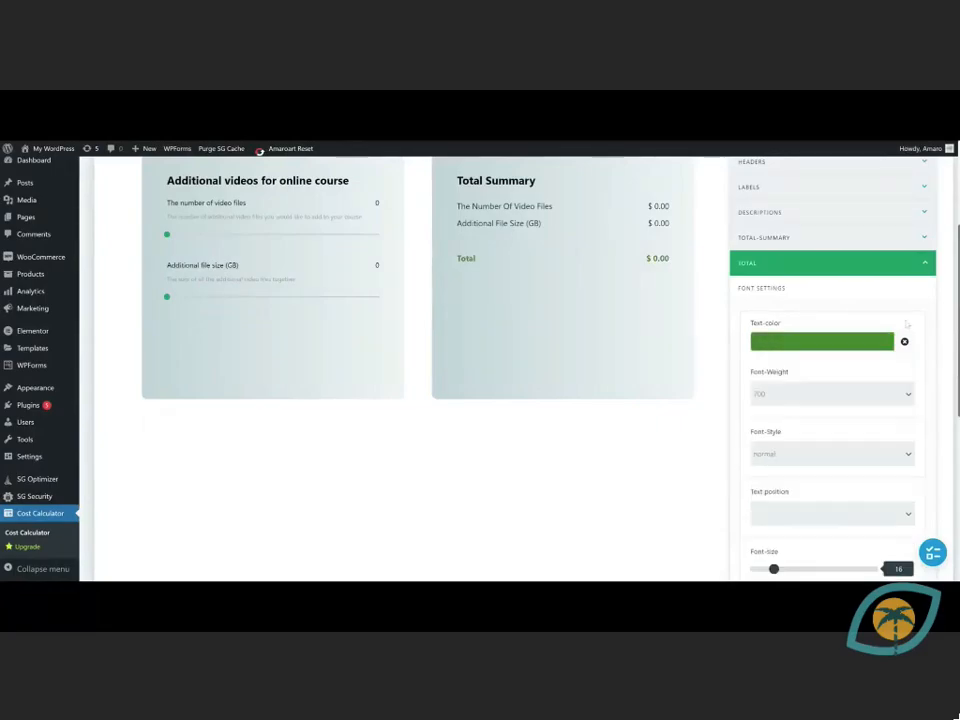
scroll(830, 400, "down", 3)
left_click_drag(774, 418, 782, 419)
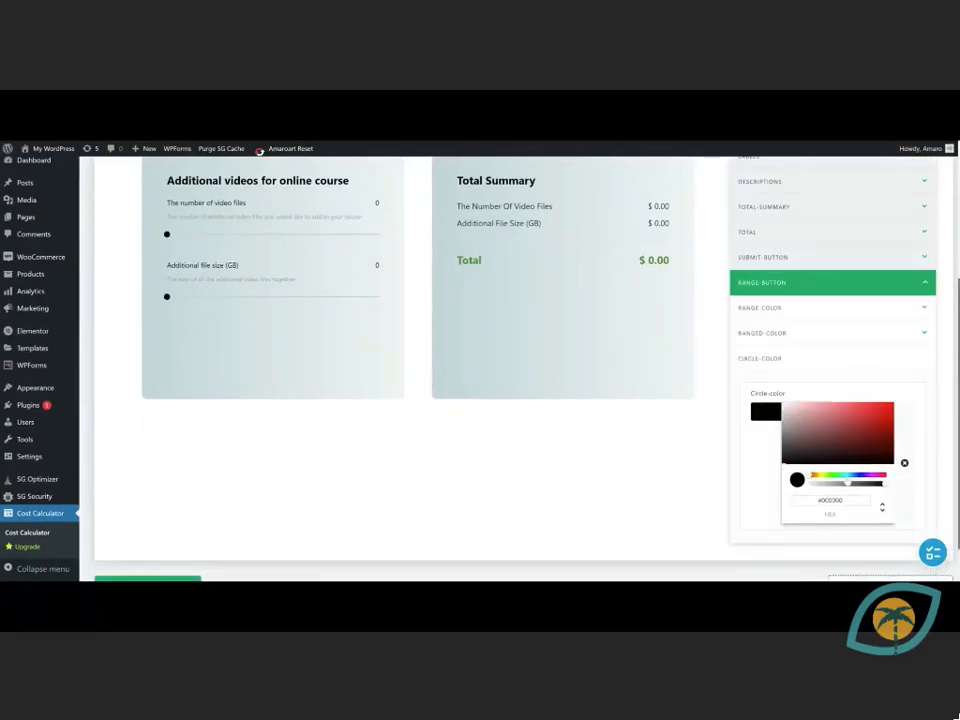
Set the range button's circle color to muted teal and its ranged color to green, and test the file size range at 49 GB
left_click(845, 475)
left_click(824, 441)
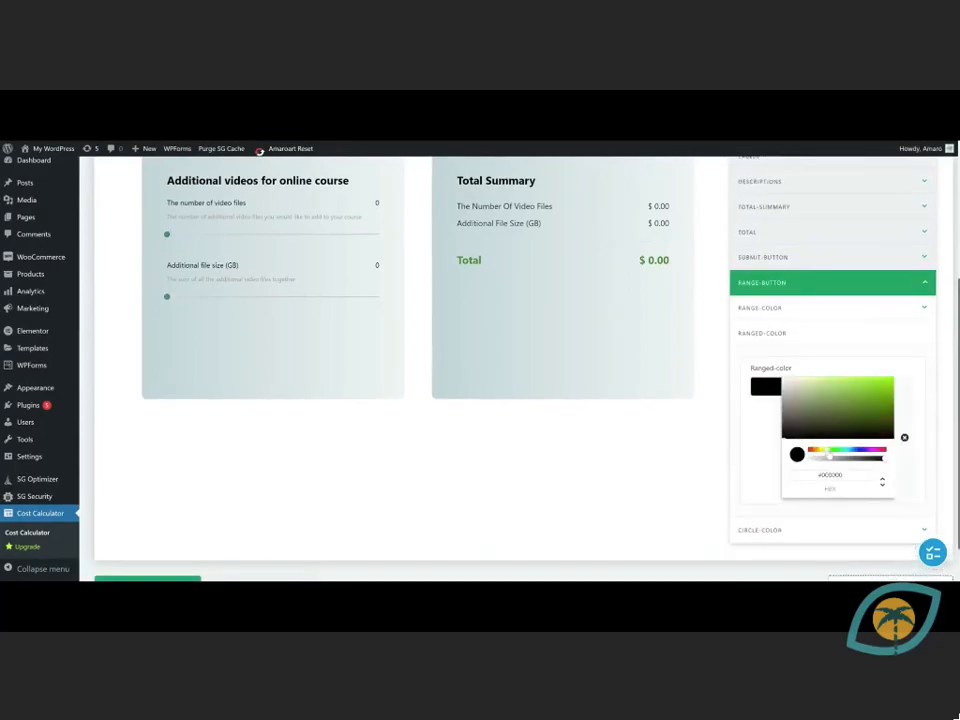
left_click(837, 402)
left_click_drag(167, 296, 271, 297)
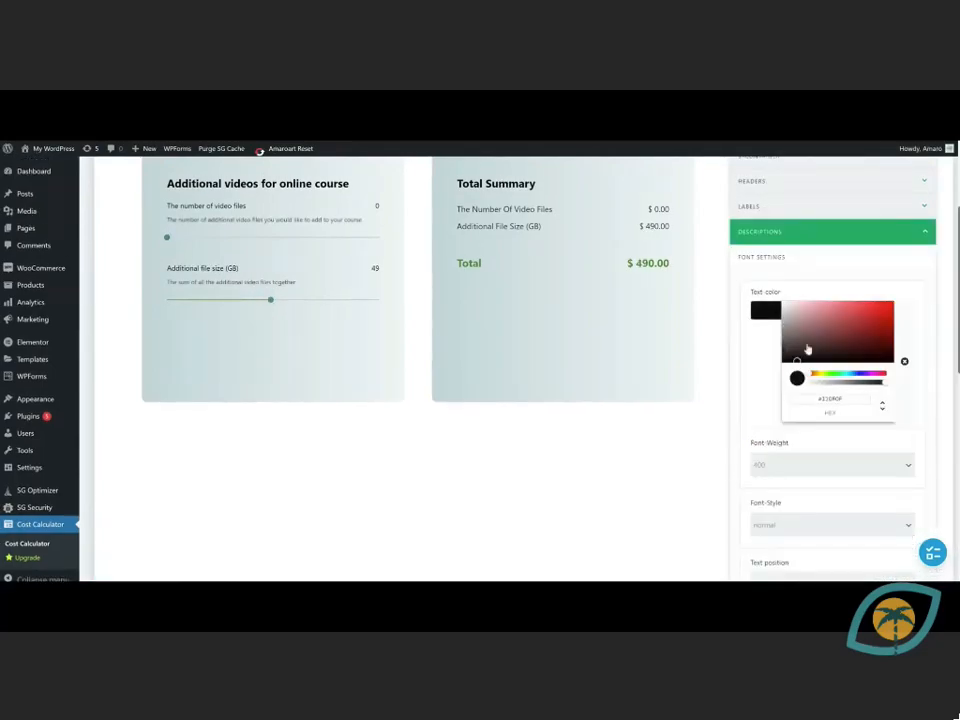
Try different text colors for the calculator's field descriptions, varying the shade and hue
left_click(874, 315)
left_click(846, 321)
left_click(877, 373)
left_click(884, 375)
left_click_drag(859, 315, 842, 321)
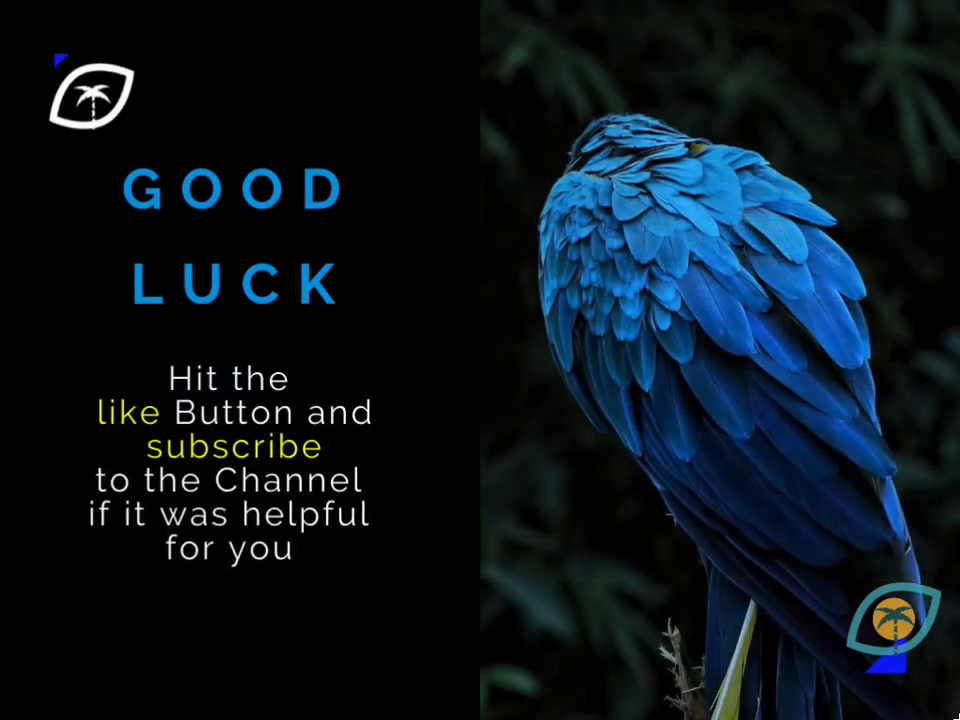